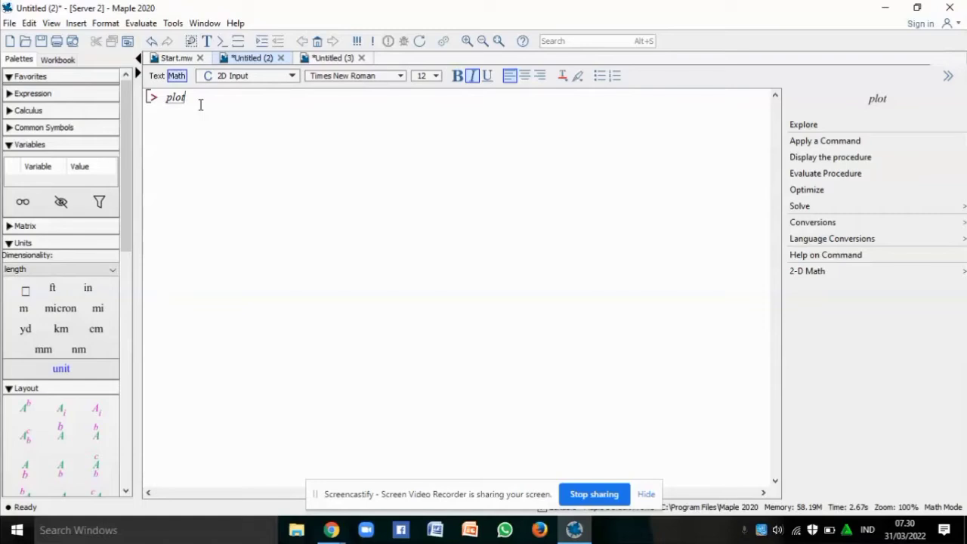
# Complete plot(2*x-1, x=-3..3) and run it to graph the straight line
pyautogui.write('(')
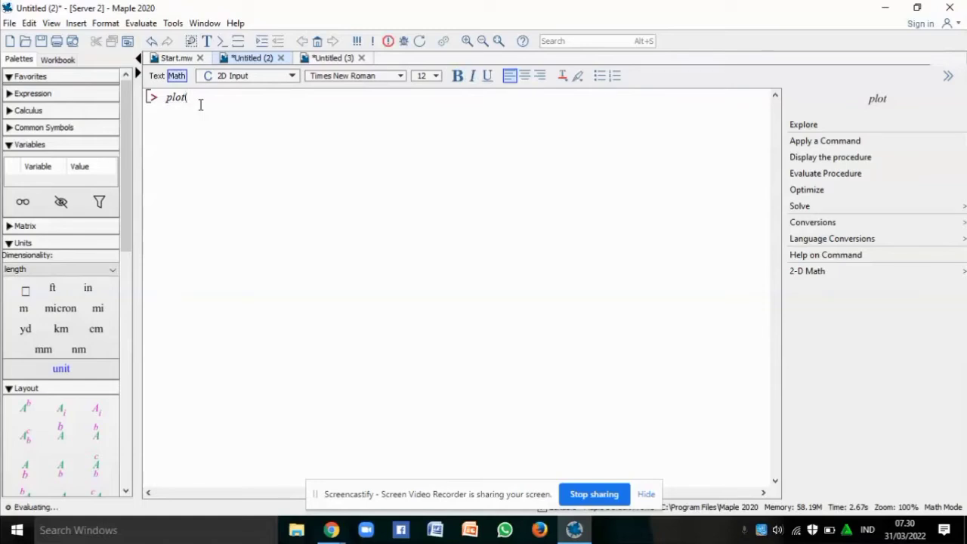
pyautogui.write('2')
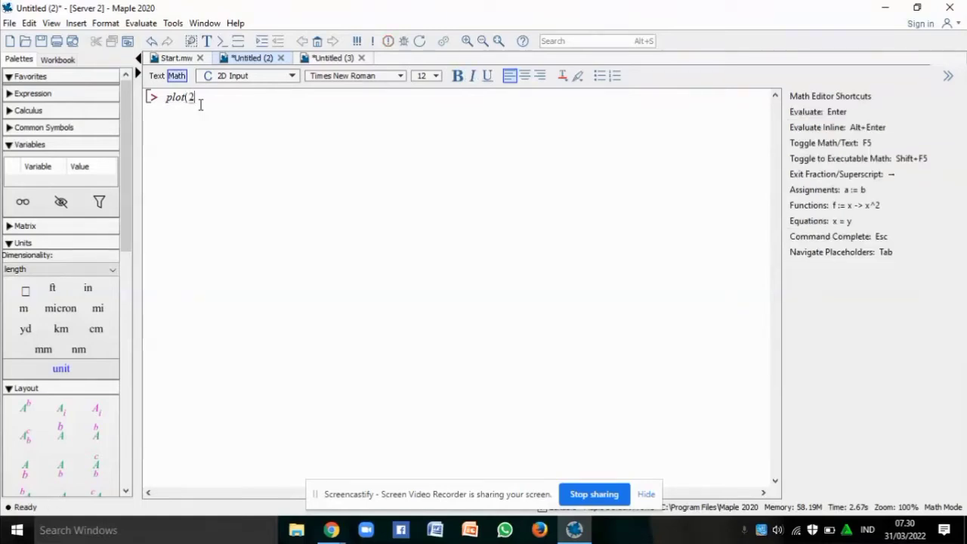
pyautogui.write('*x-1')
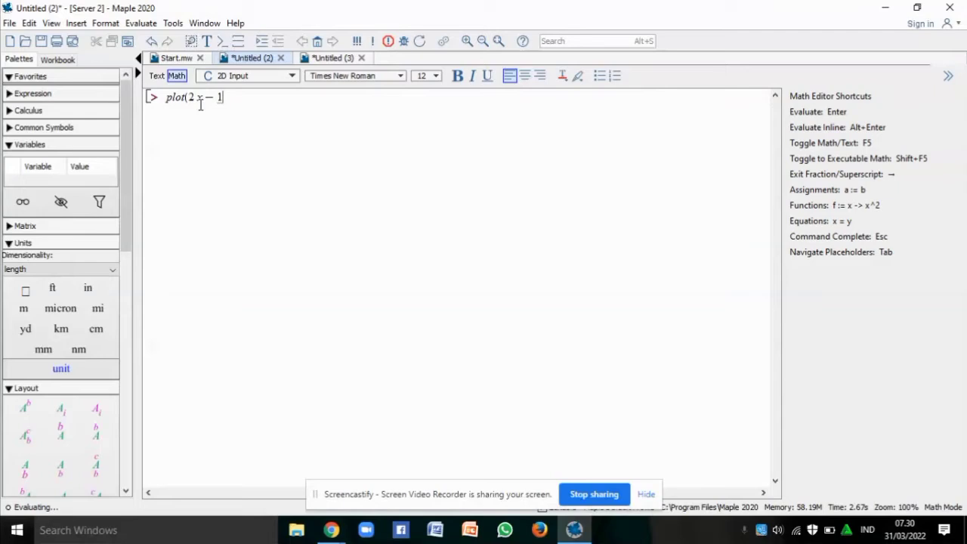
pyautogui.write(',x=')
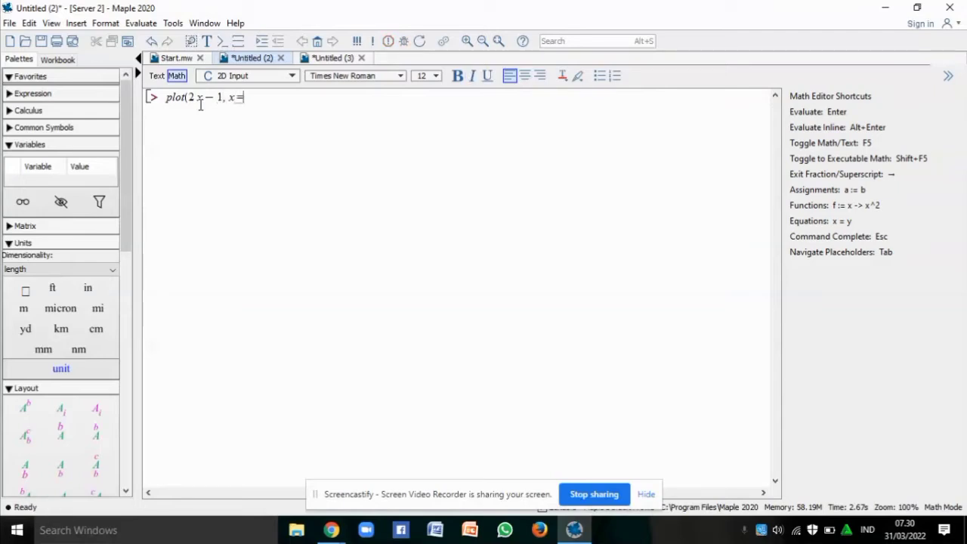
pyautogui.write('-3')
pyautogui.write('.')
pyautogui.write('.')
pyautogui.write('3')
pyautogui.write(')')
pyautogui.press('Return')
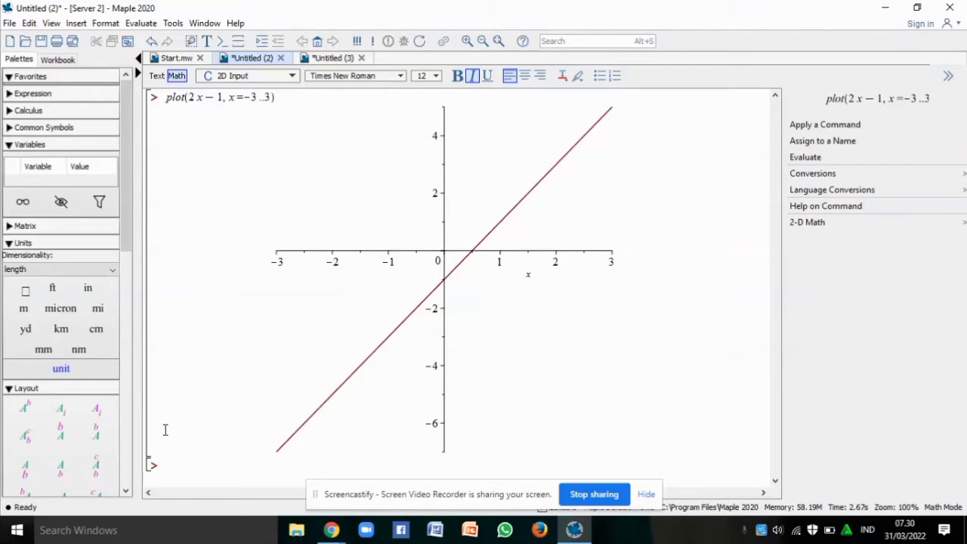
# Define f := x -> 2x − 1, then start plot(f(x), x=-3..3) at the next prompt
pyautogui.write('f ')
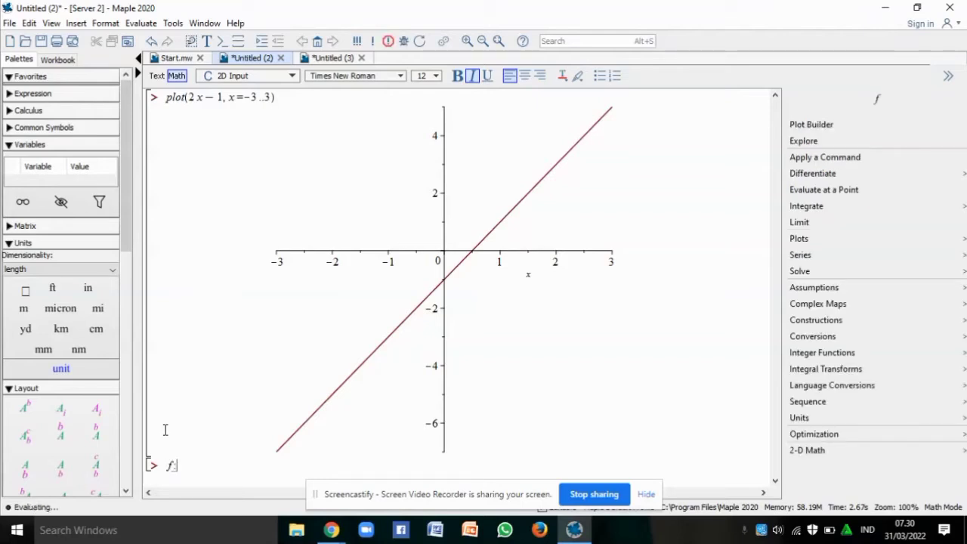
pyautogui.write(':= ')
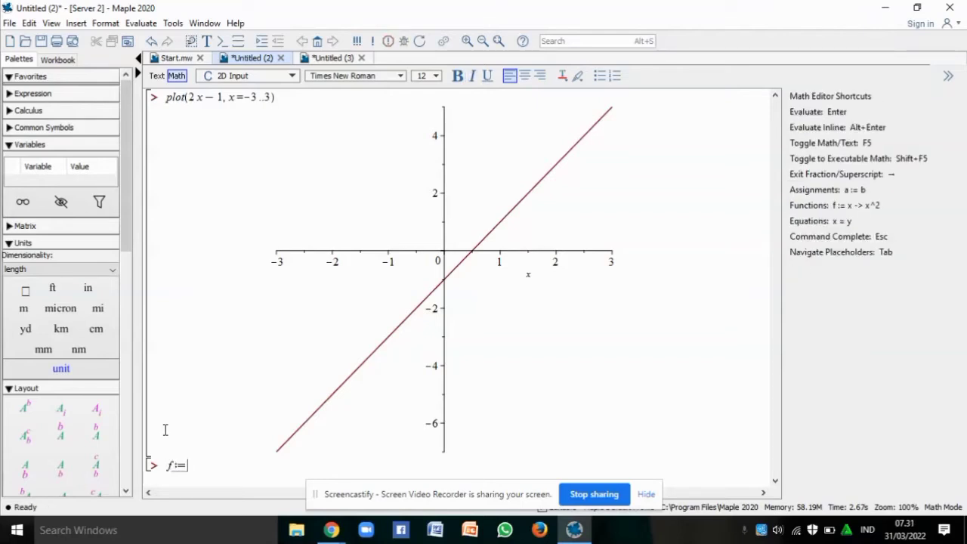
pyautogui.write('(x)')
pyautogui.press('Return')
pyautogui.write('->2x-1')
pyautogui.press('Return')
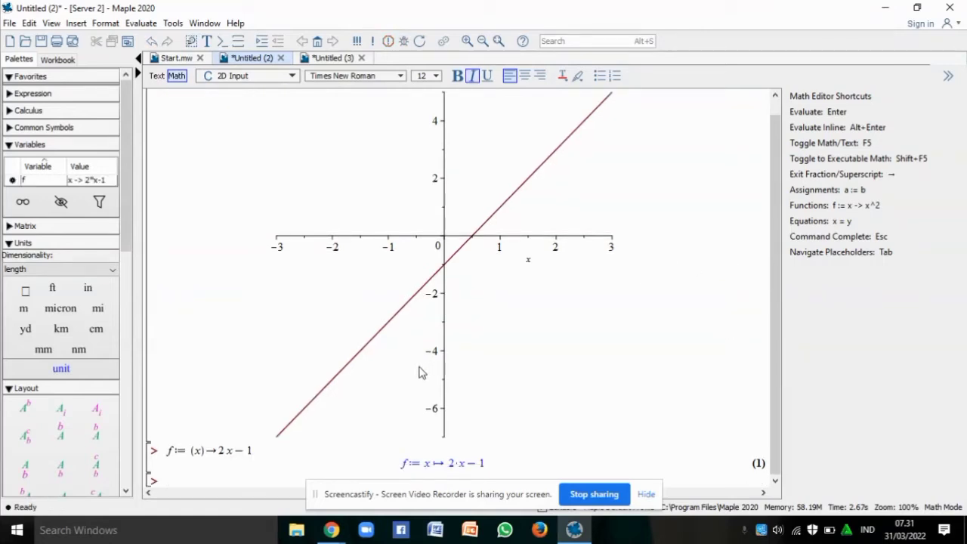
pyautogui.write('plot')
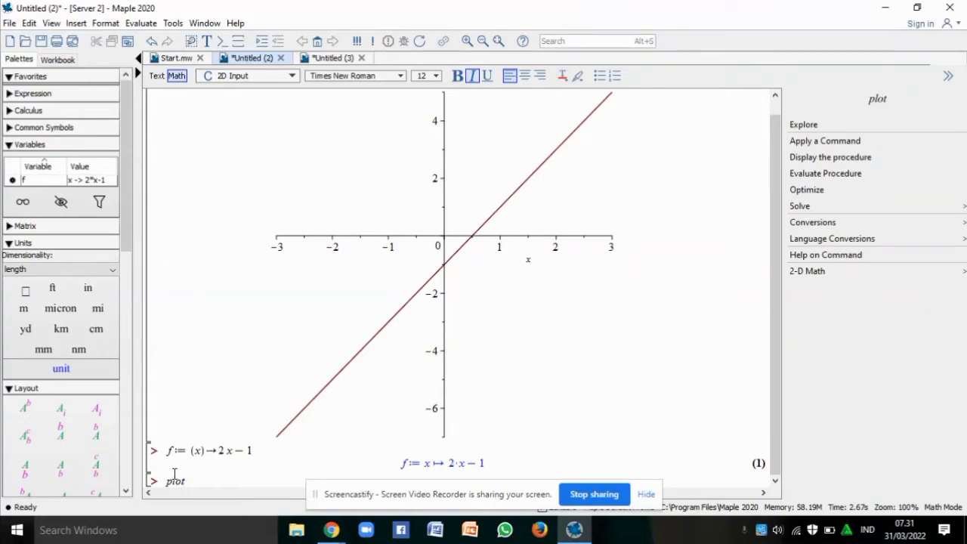
pyautogui.write('(f(x)')
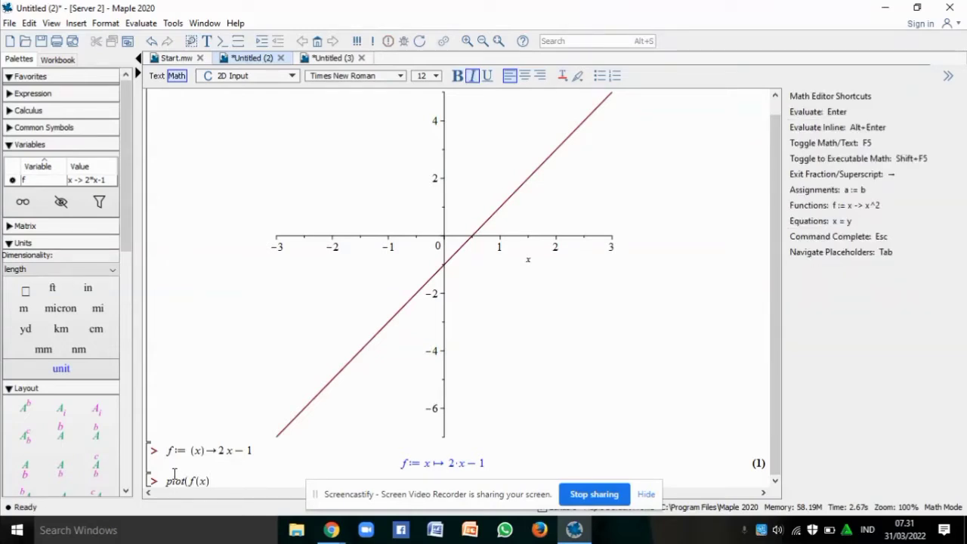
pyautogui.write(', x=-3..3)')
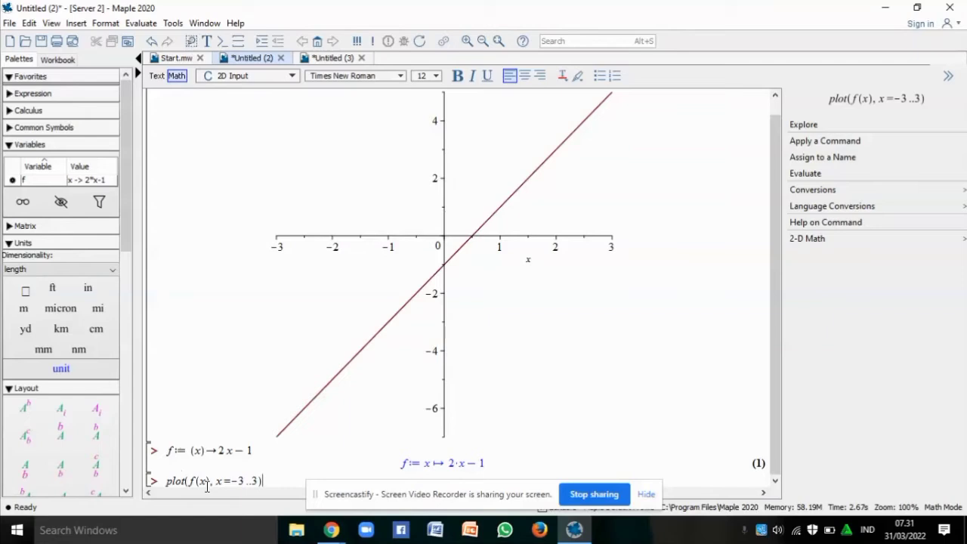
# Run plot(f(x), x=-3..3) and scroll to compare it with the first line graph
pyautogui.press('Return')
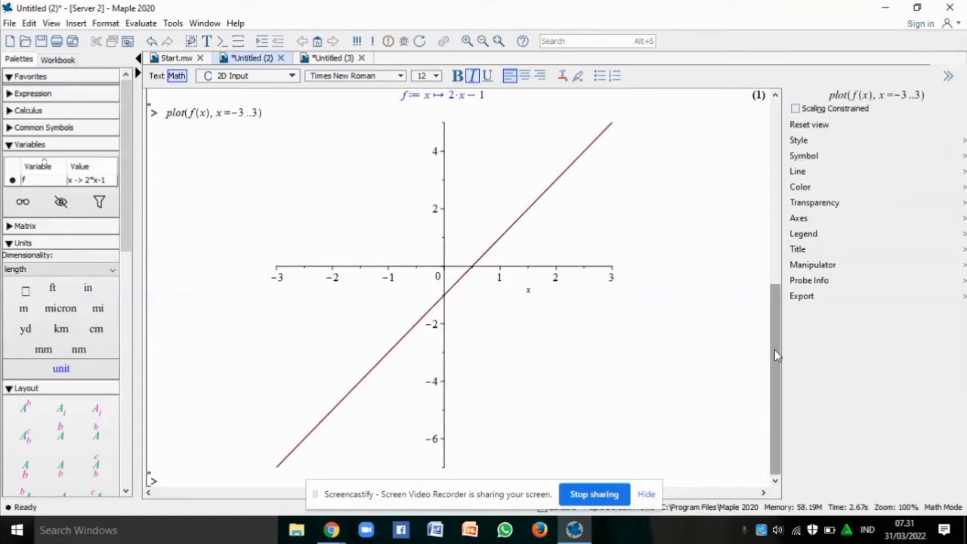
pyautogui.scroll(3, 774, 348)
pyautogui.scroll(10, 760, 164)
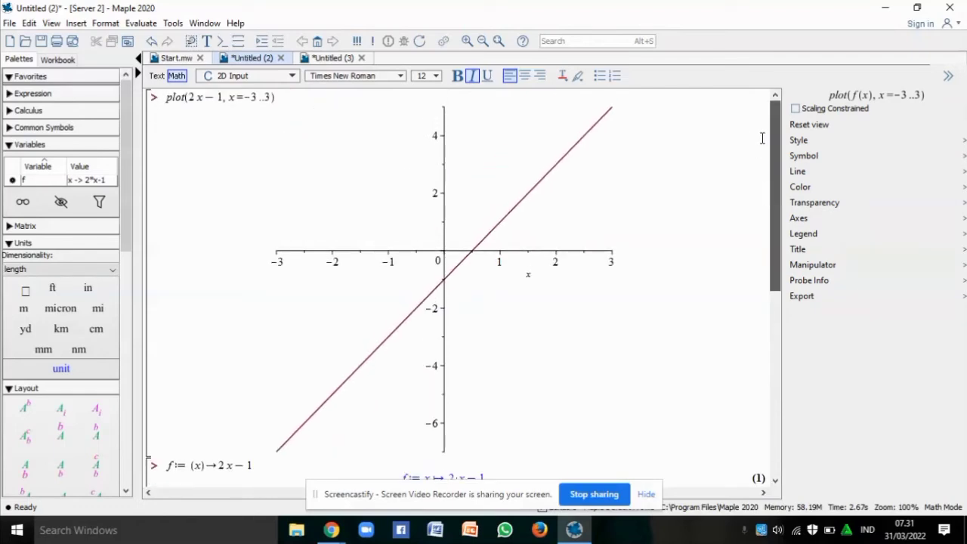
pyautogui.moveTo(771, 166); pyautogui.dragTo(798, 293)
pyautogui.scroll(-3, 778, 341)
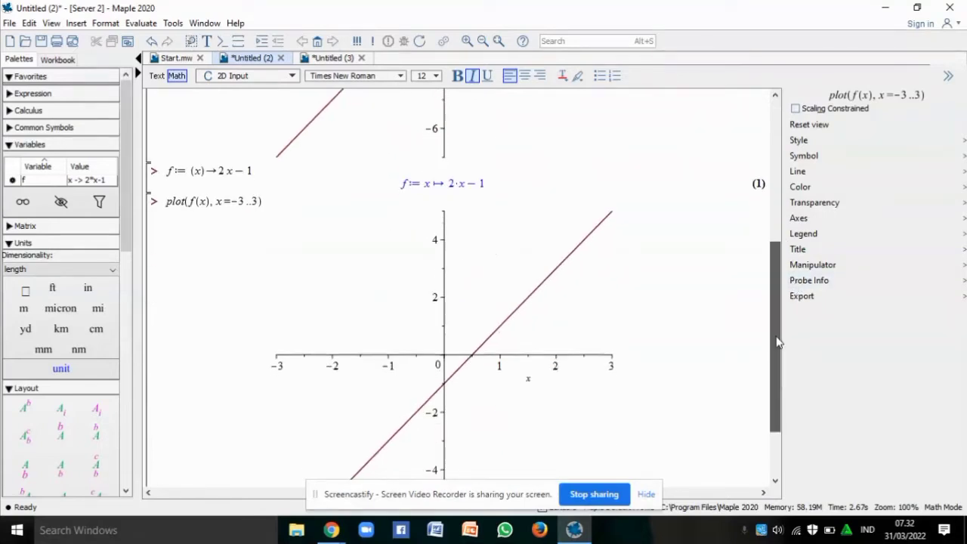
pyautogui.moveTo(781, 348); pyautogui.dragTo(784, 424)
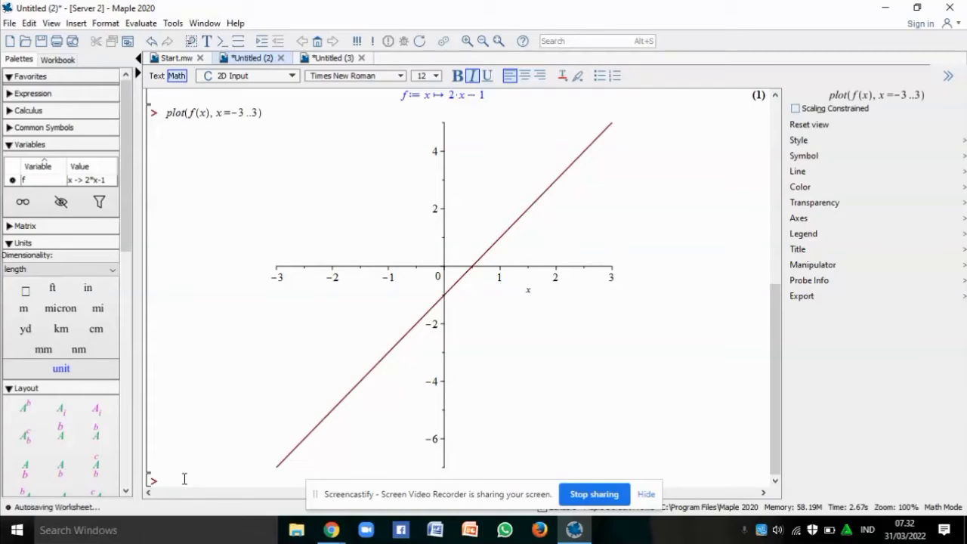
# Enter plot(x^2 − 3x + 7, x = −10..10) and run it to draw the parabola
pyautogui.write('p')
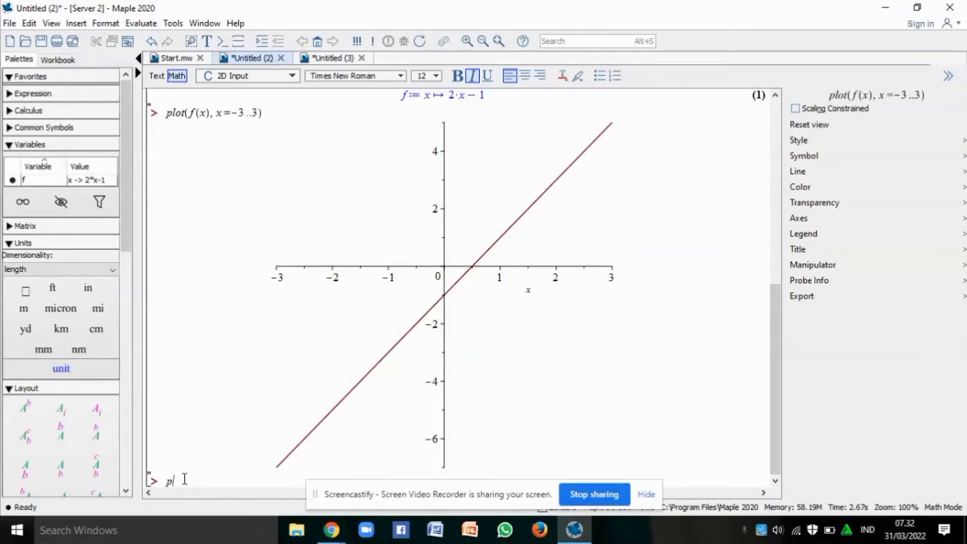
pyautogui.write('lot')
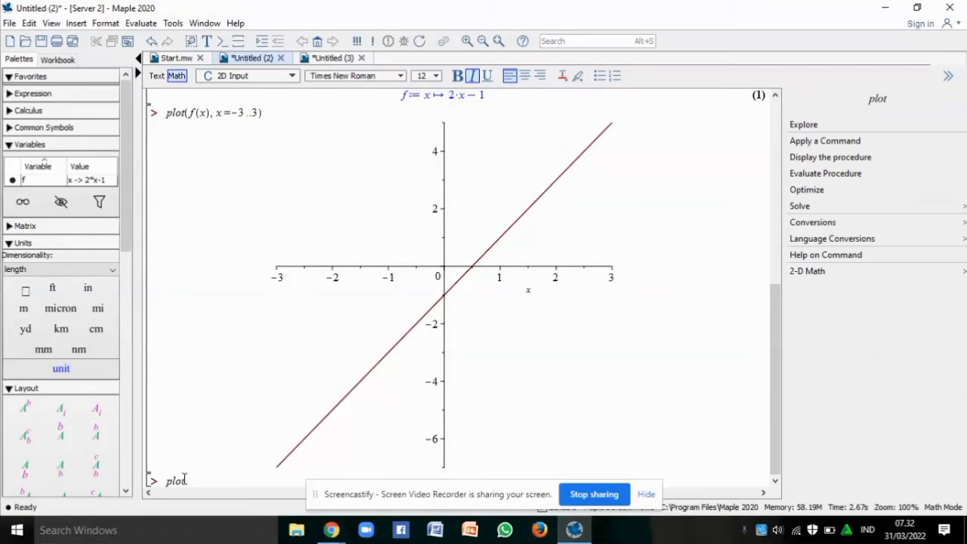
pyautogui.write('(')
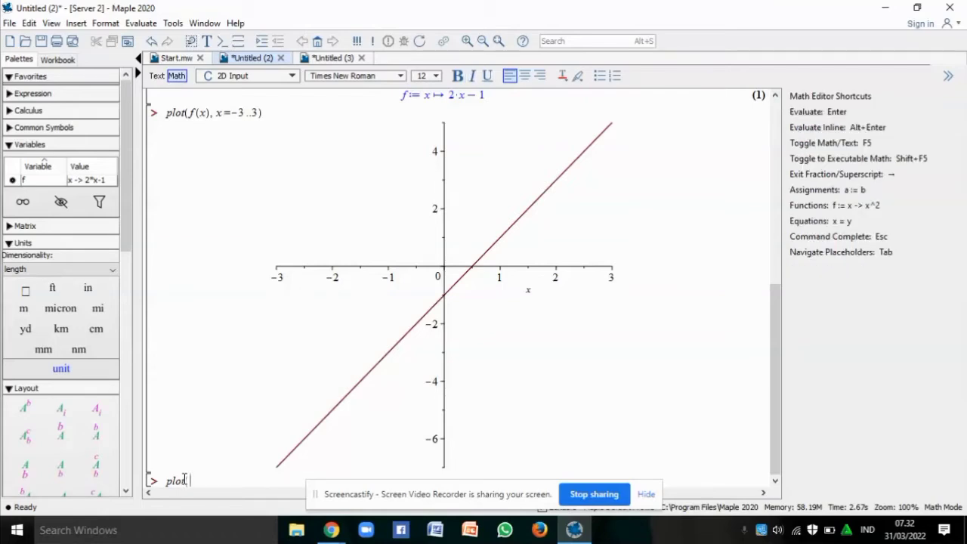
pyautogui.write('x^2')
pyautogui.press('Right')
pyautogui.write('-')
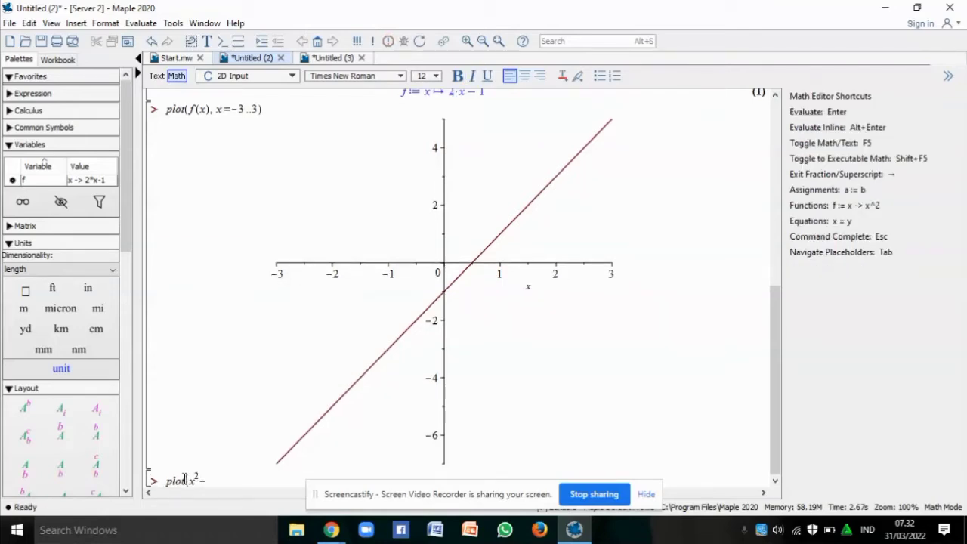
pyautogui.write('3x+7')
pyautogui.press('Return')
pyautogui.write(', x = -10 ..10)')
pyautogui.press('Return')
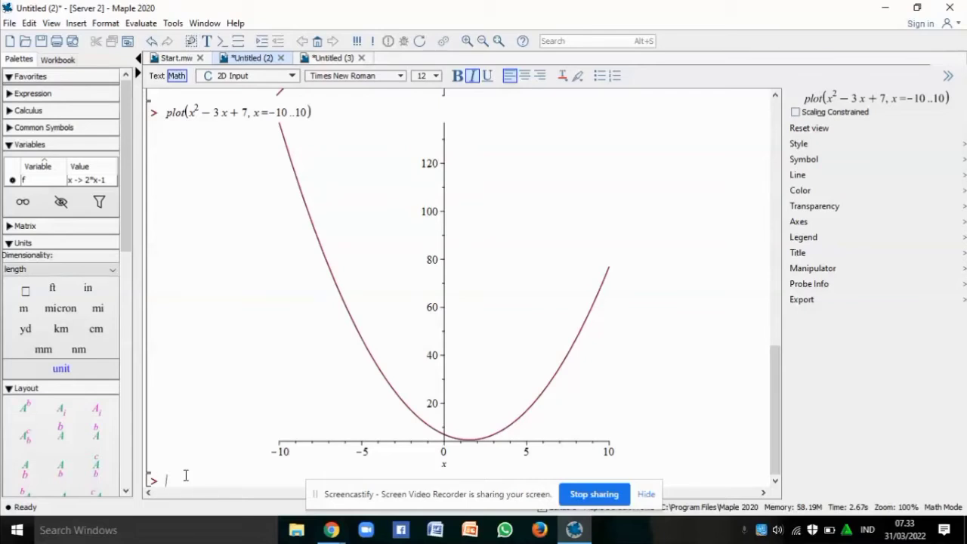
# Enter plot(sin(x) + 2cos(x), x = −5..8) and run it to draw the wave
pyautogui.write('plo')
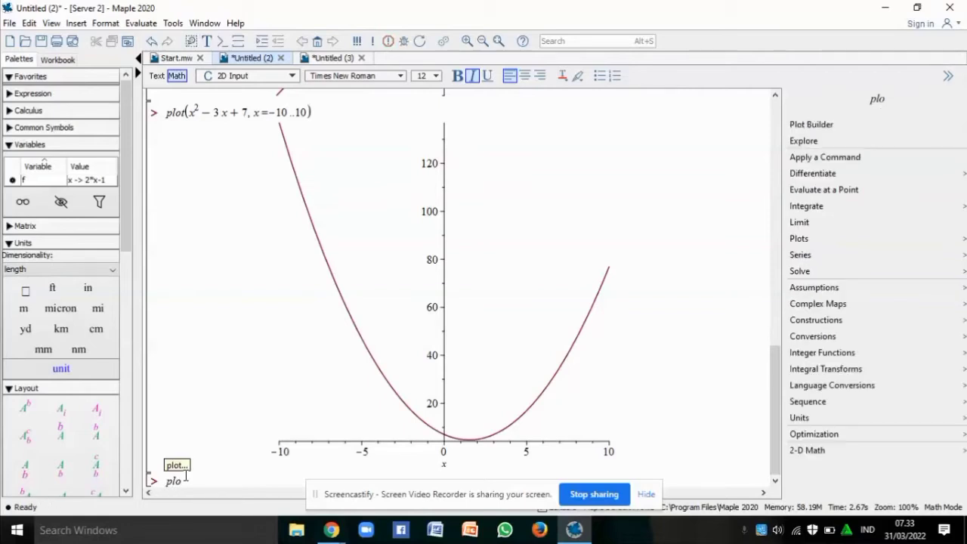
pyautogui.write('t(sin(x) + 2 cos(x')
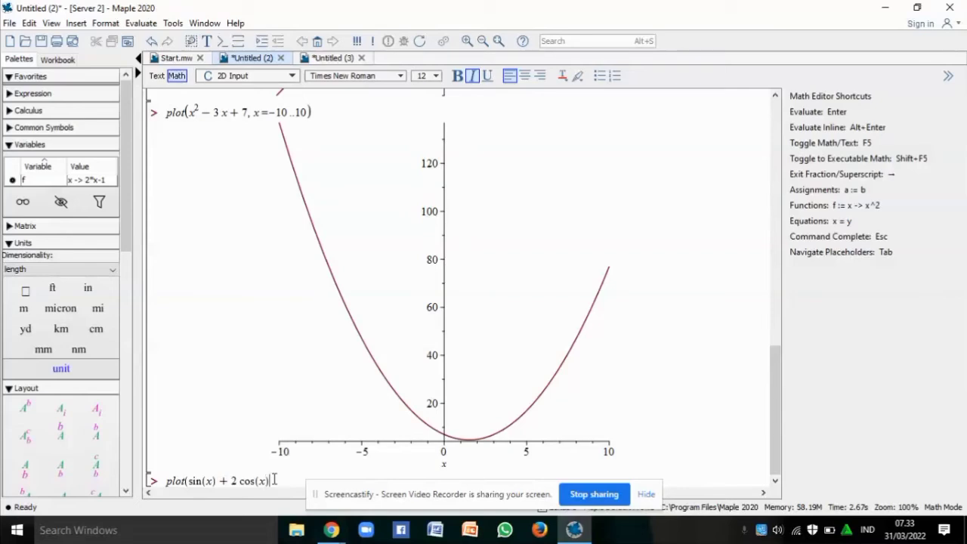
pyautogui.write(', x = -5 ..8')
pyautogui.press('Return')
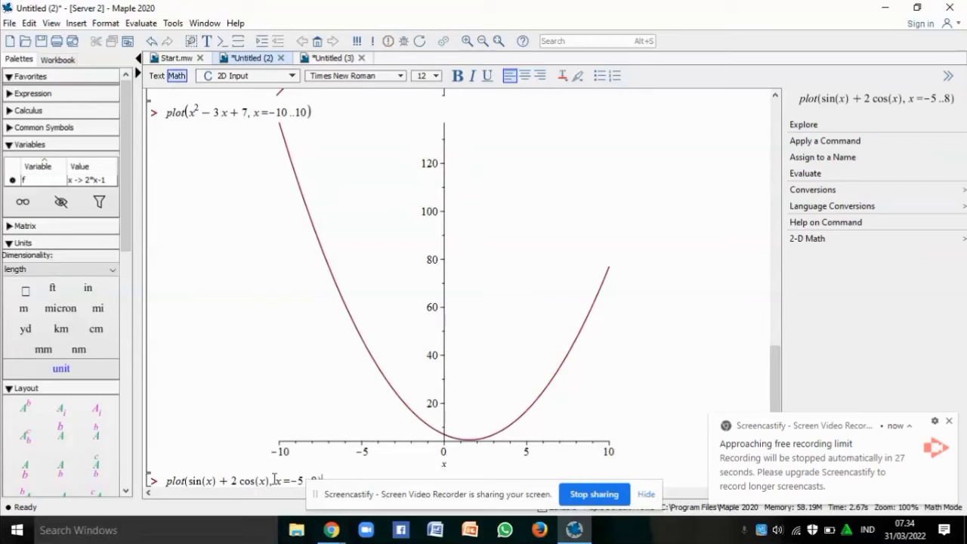
pyautogui.press('Return')
# Enter plot(piecewise(x>1, x−2, x≤1, −x+3), x=0..7) in Untitled (2) and run it
pyautogui.click(948, 422)
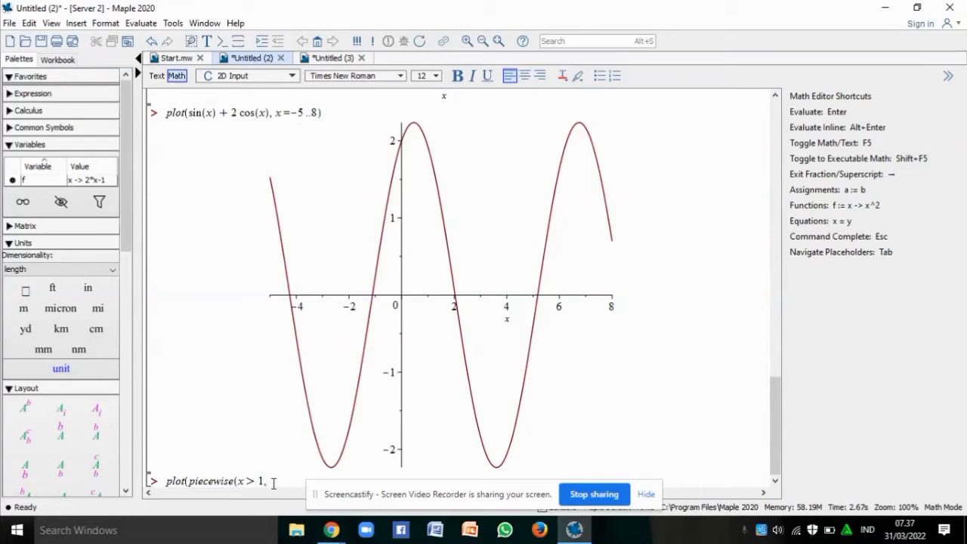
pyautogui.write('x-2')
pyautogui.write(', x ')
pyautogui.write('<')
pyautogui.press('Return')
pyautogui.write('+')
pyautogui.write('2')
pyautogui.write(')')
pyautogui.write(',')
pyautogui.write('0 ')
pyautogui.write('..7')
pyautogui.press('Return')
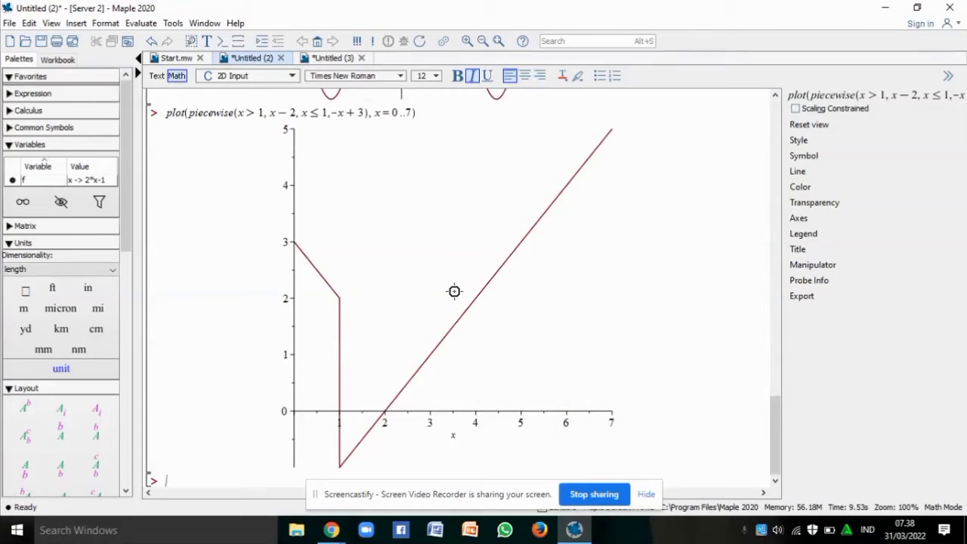
# Switch to the Untitled (3) worksheet containing the plot-options notes
pyautogui.click(332, 61)
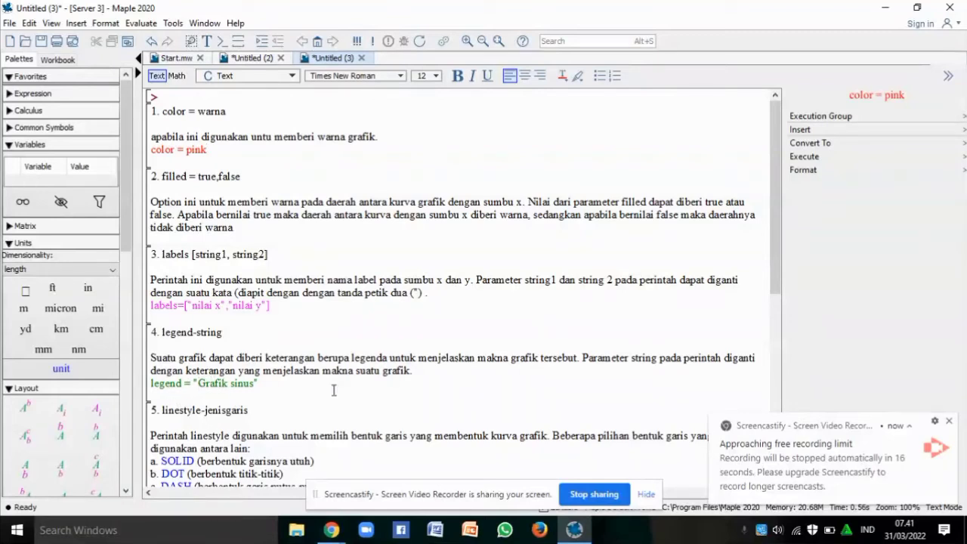
# Scroll the plot-options notes down through linestyle, style, symbol and title
pyautogui.scroll(-2, 783, 338)
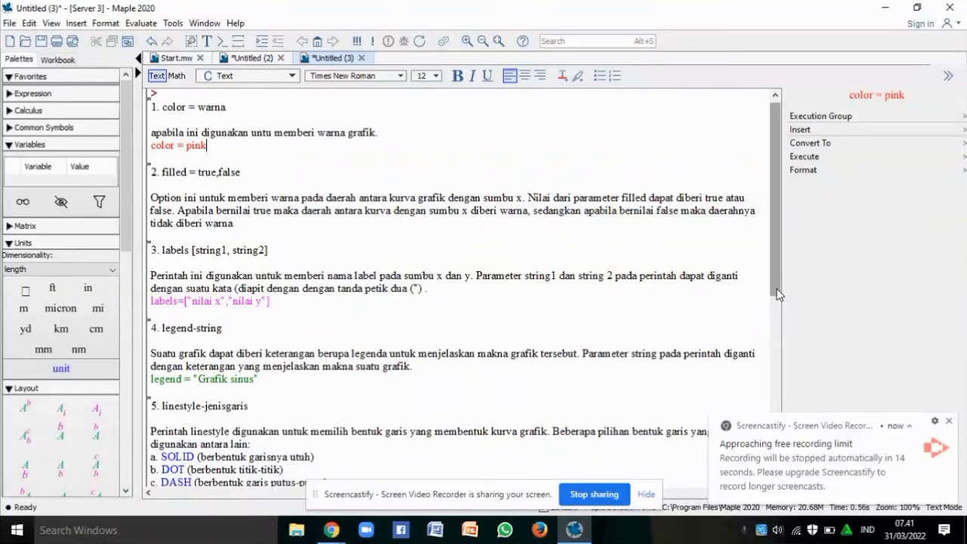
pyautogui.scroll(-8, 783, 338)
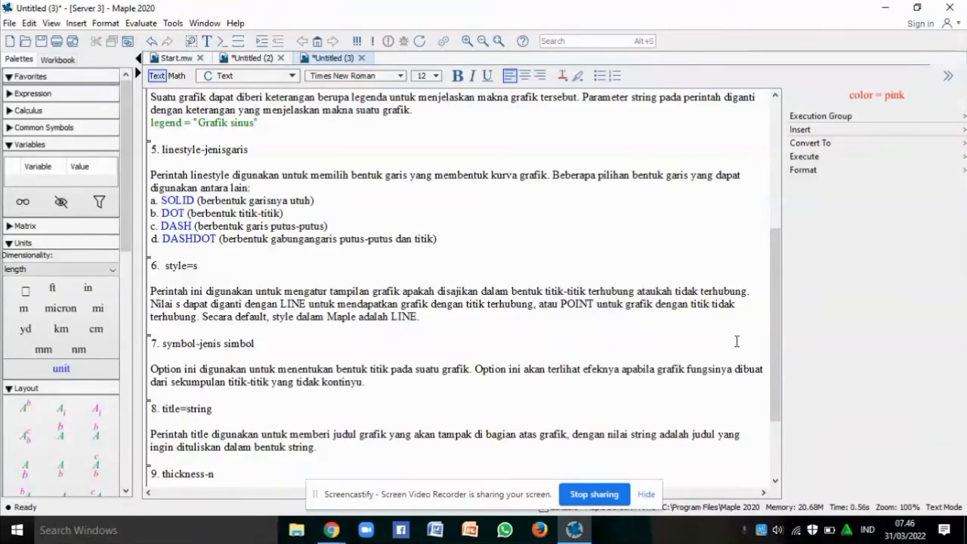
pyautogui.moveTo(778, 355); pyautogui.dragTo(781, 408)
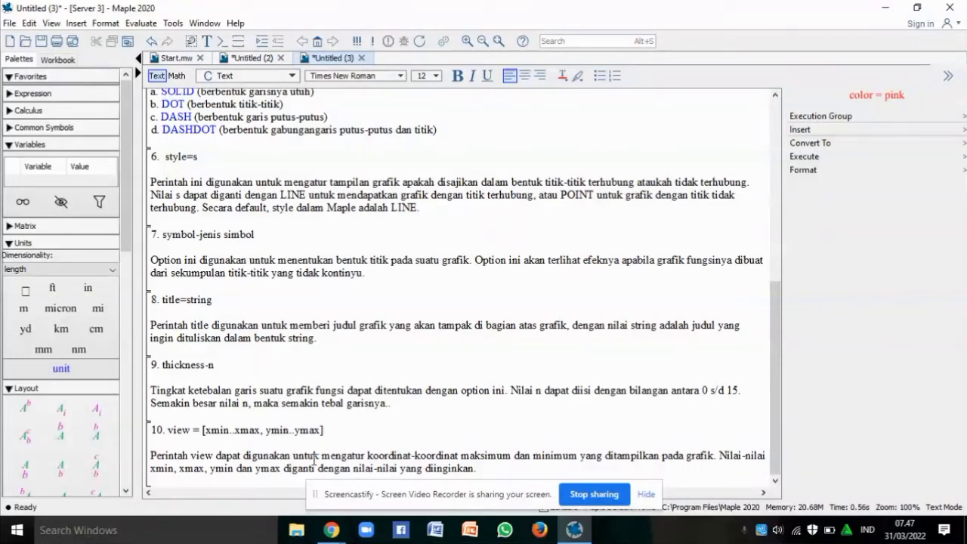
# Return to the Start.mw 'Welcome to Maple!' page
pyautogui.click(317, 42)
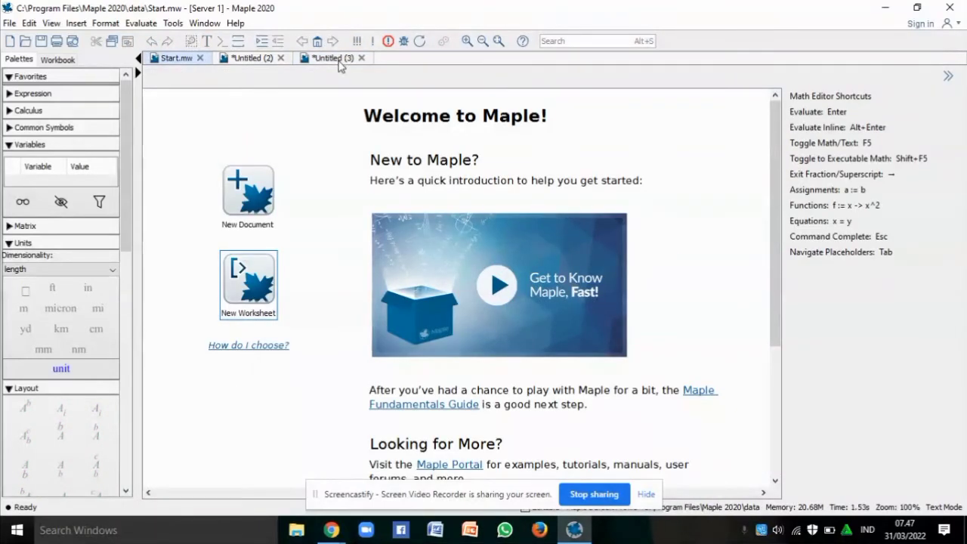
# Create a new blank worksheet, Untitled (4), from the welcome page
pyautogui.click(254, 278)
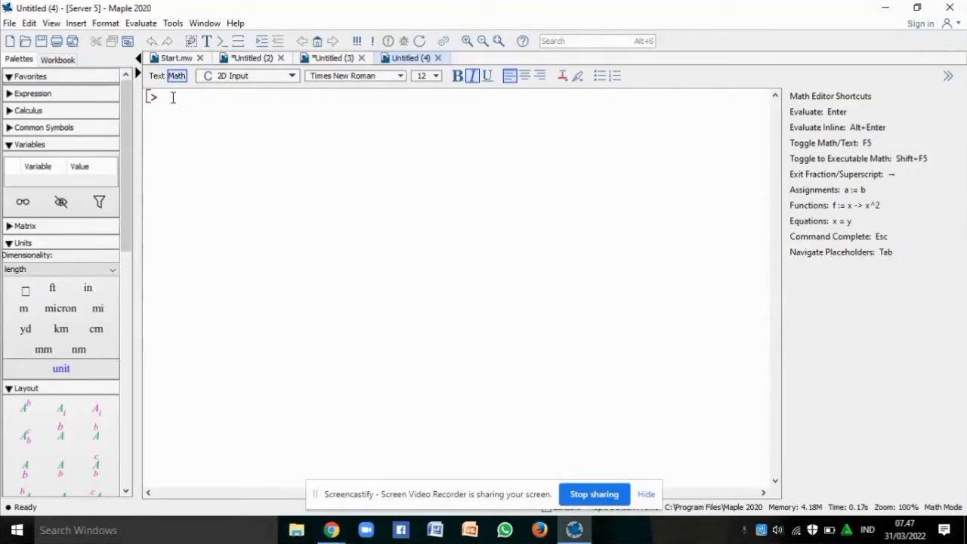
# Enter plot(sin(x), x = 0..3*Pi), fixing the mistyped bracket
pyautogui.write('plot')
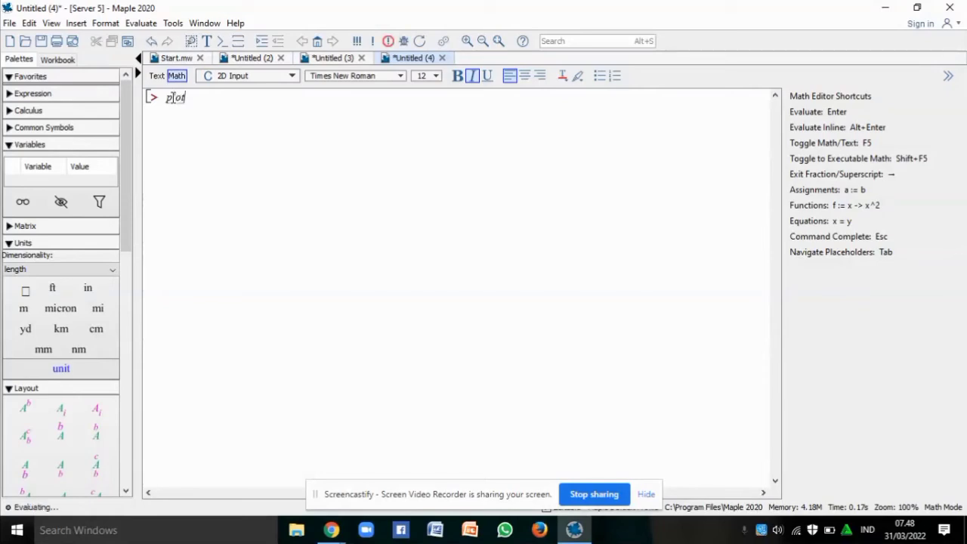
pyautogui.write('(sin')
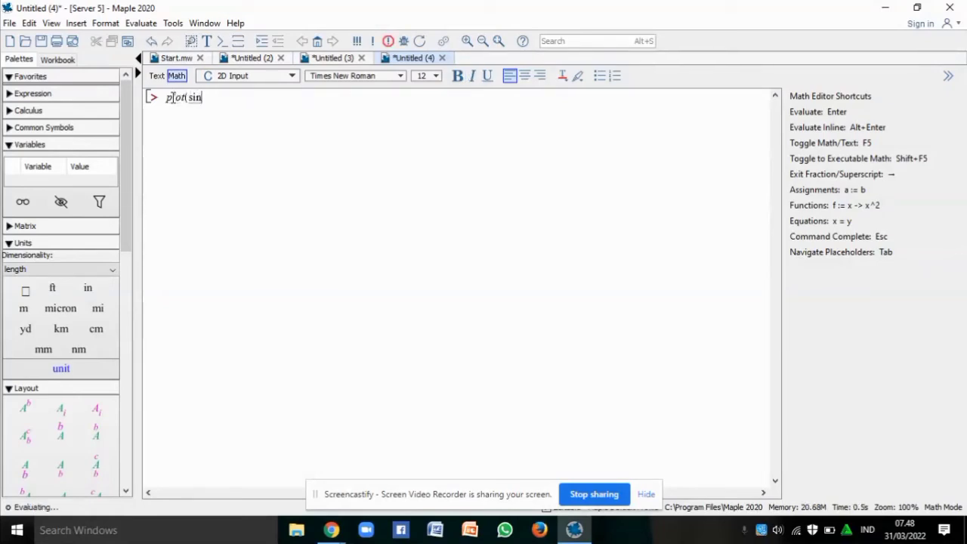
pyautogui.write('(x)')
pyautogui.press('BackSpace')
pyautogui.write('),x=0..3Pi')
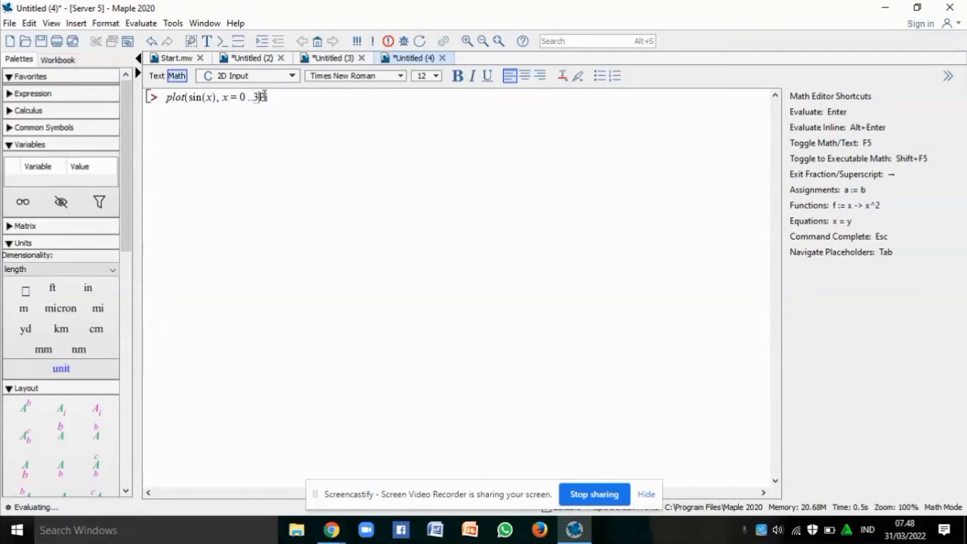
pyautogui.write('*')
# Add color = blue and title "Grafik Fungsi Sinus" after the 3·Pi range, then begin the labels option
pyautogui.click(296, 99)
pyautogui.write(', colo')
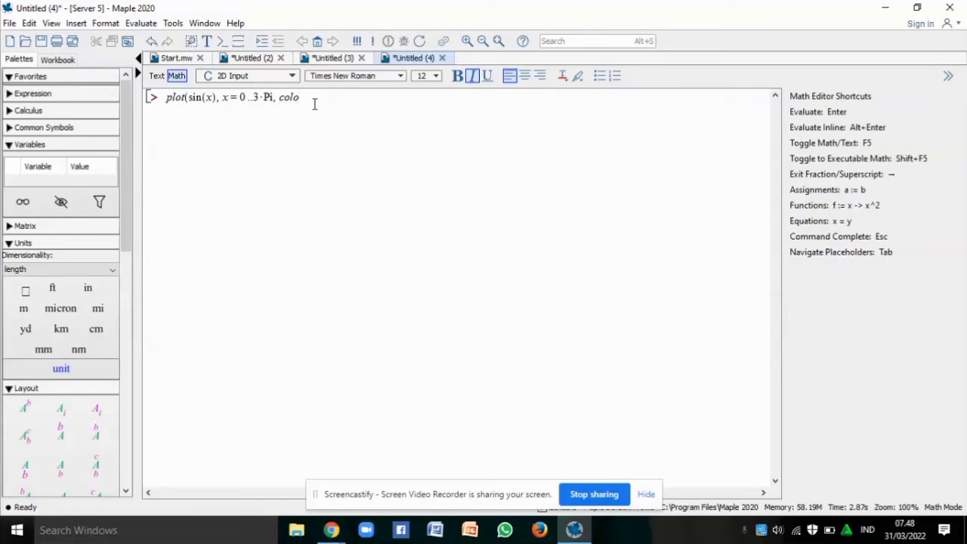
pyautogui.write('r =')
pyautogui.write('blue,')
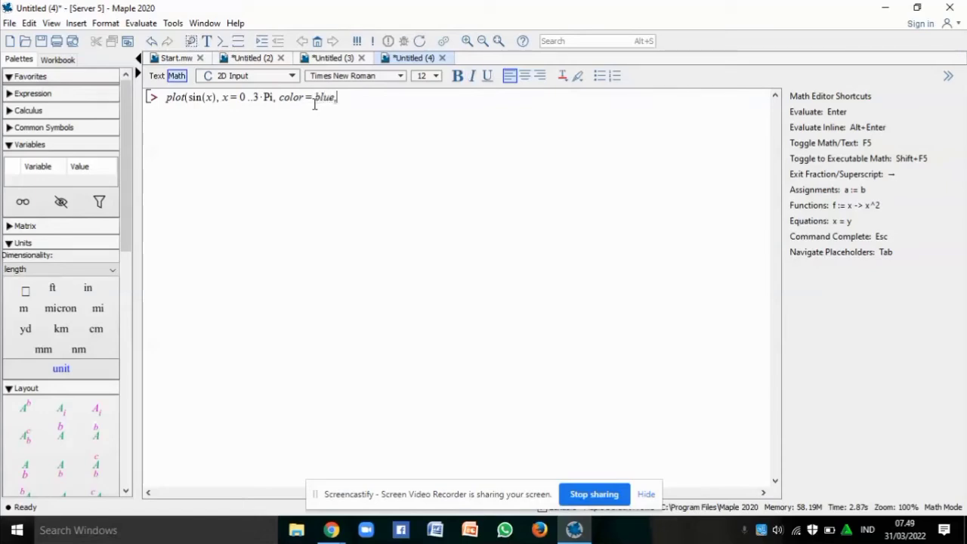
pyautogui.write(' title ')
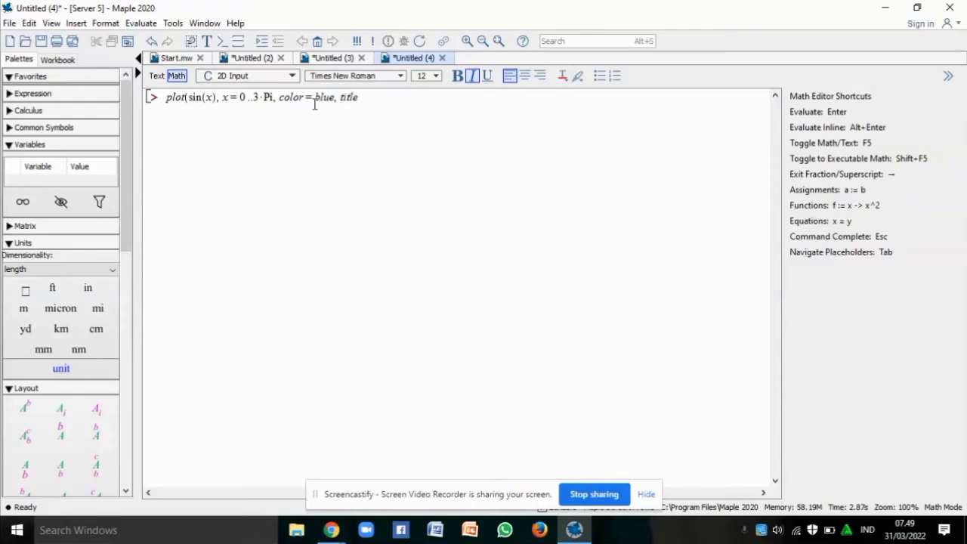
pyautogui.write('= ')
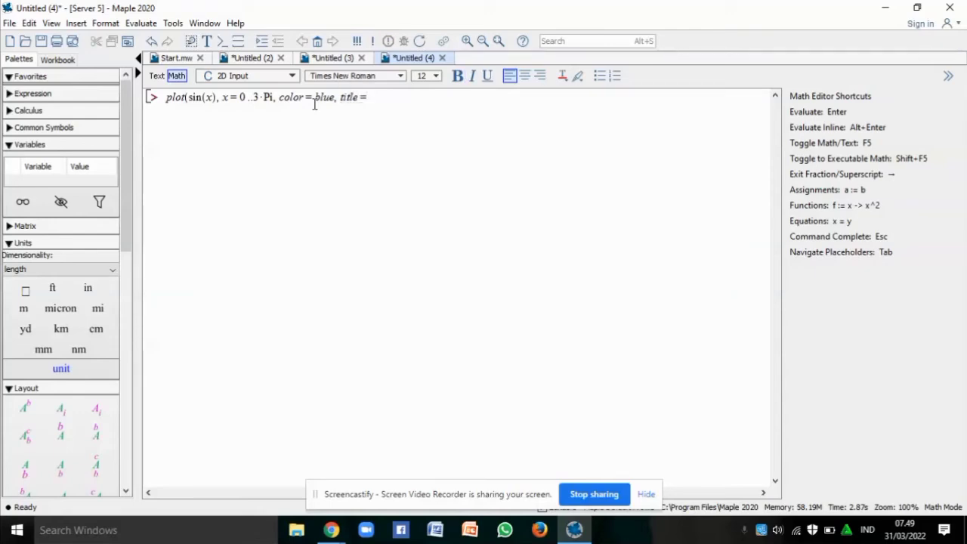
pyautogui.write('"Grafi')
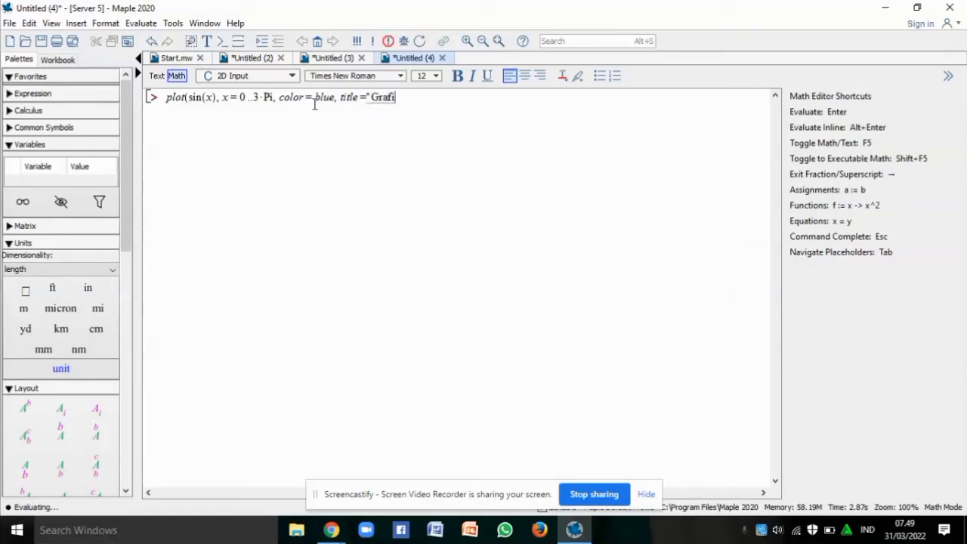
pyautogui.write('k Fungsi ')
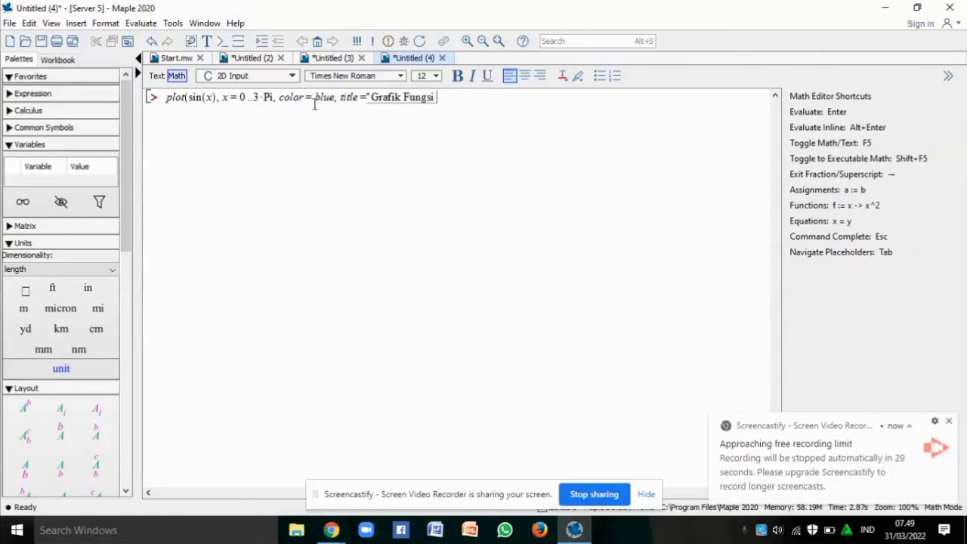
pyautogui.write('Sinus"')
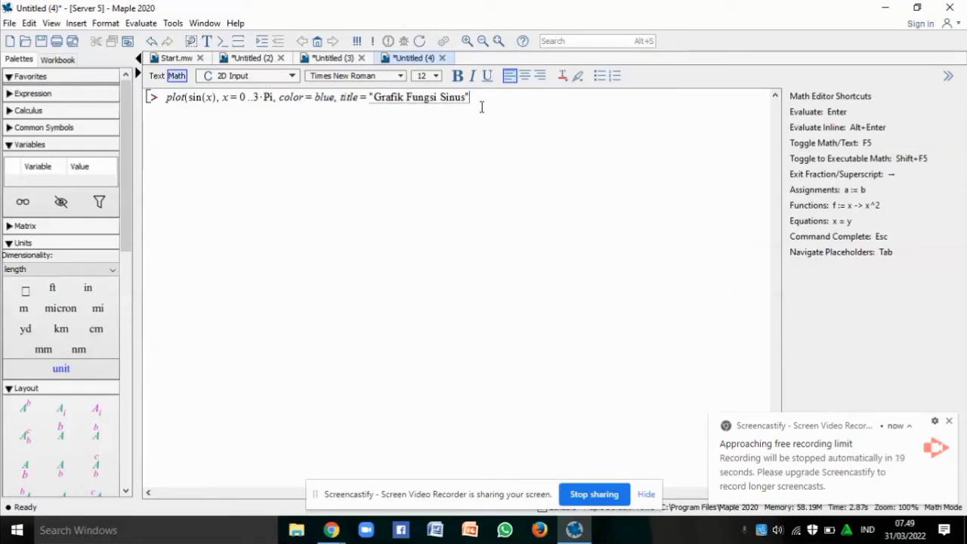
pyautogui.write(', labe')
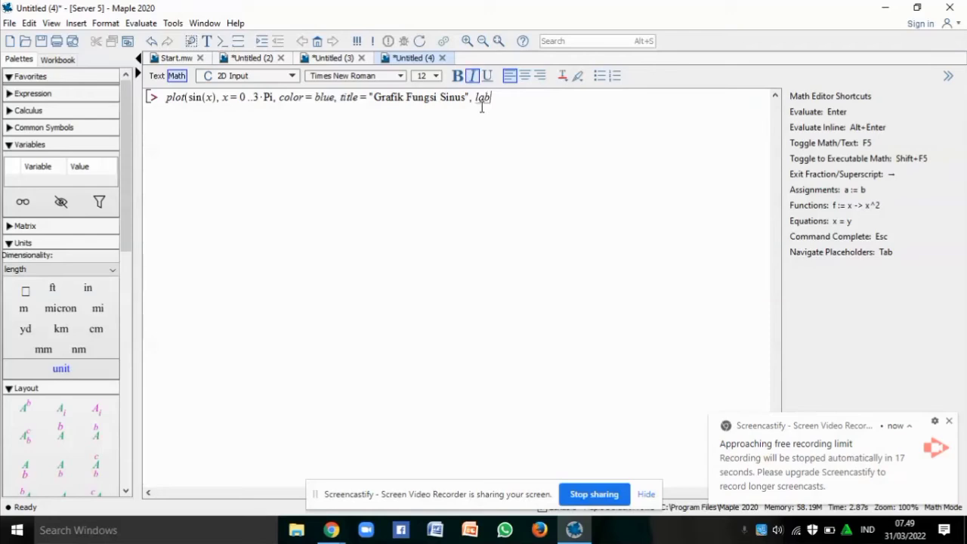
pyautogui.write('ls = ["nilai x", "nilai y')
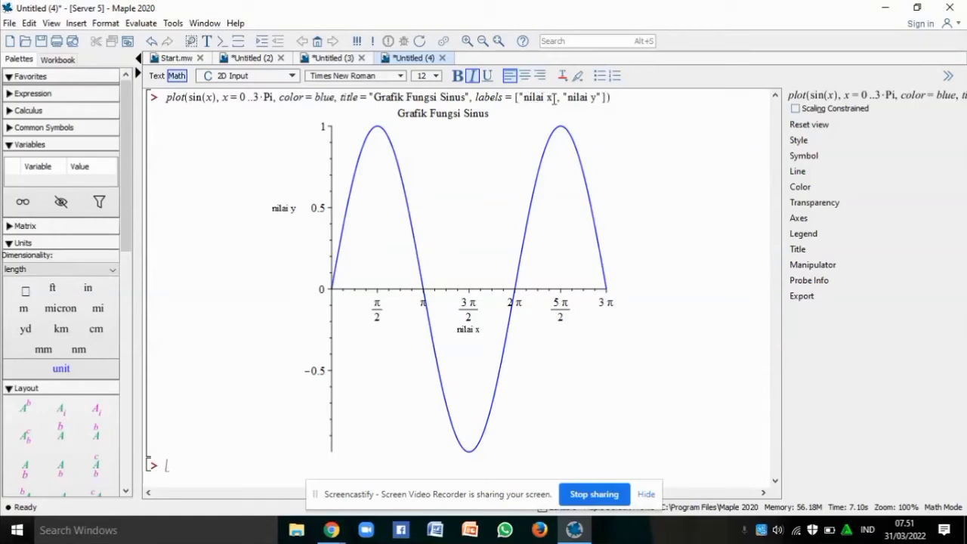
pyautogui.click(611, 97)
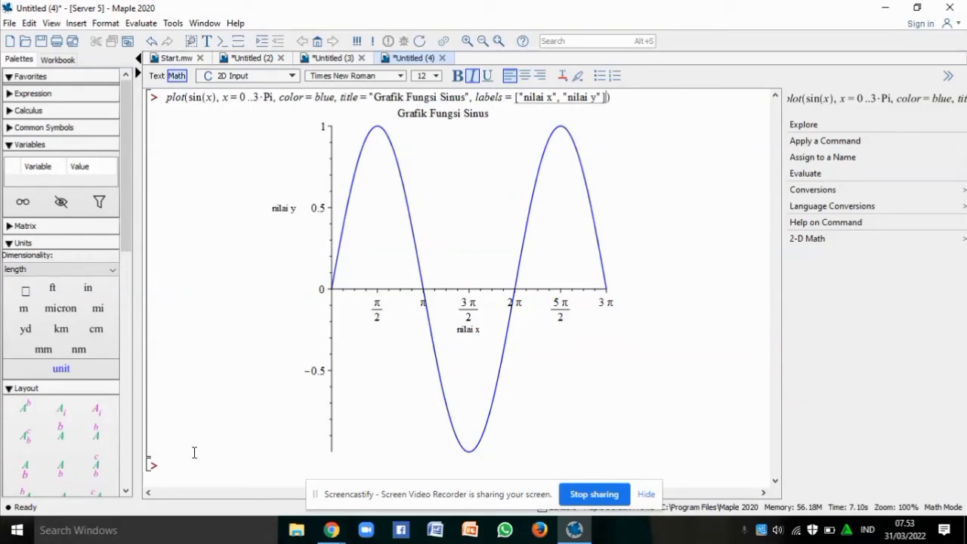
# Insert plot() right after the closing bracket of the sine command's labels list
pyautogui.press('Left')
pyautogui.write('plot')
pyautogui.press('Return')
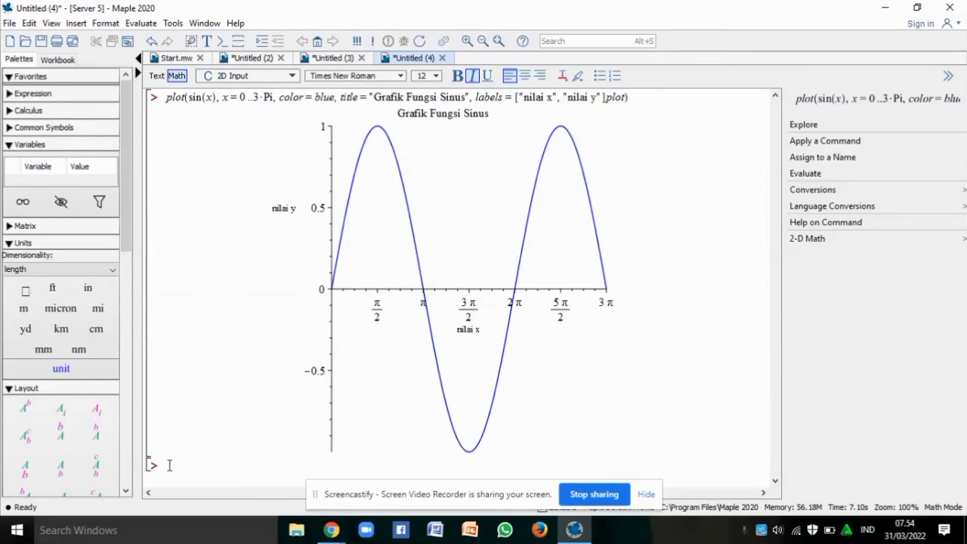
pyautogui.write('(')
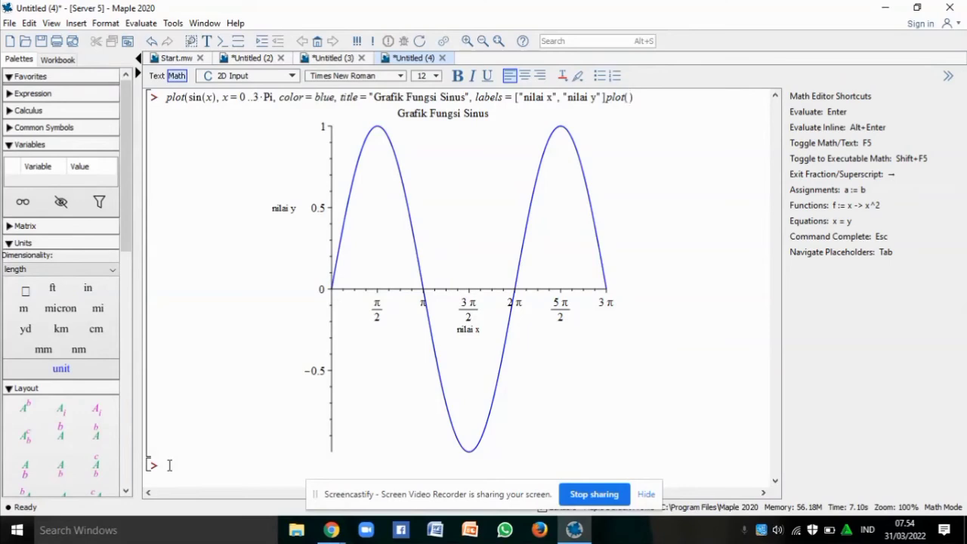
# On the empty line below the graph, write plot([sin(x), cos(x)], x = 0..3*Pi, title = "Grafik Sinus dan Cosinus"
pyautogui.click(170, 466)
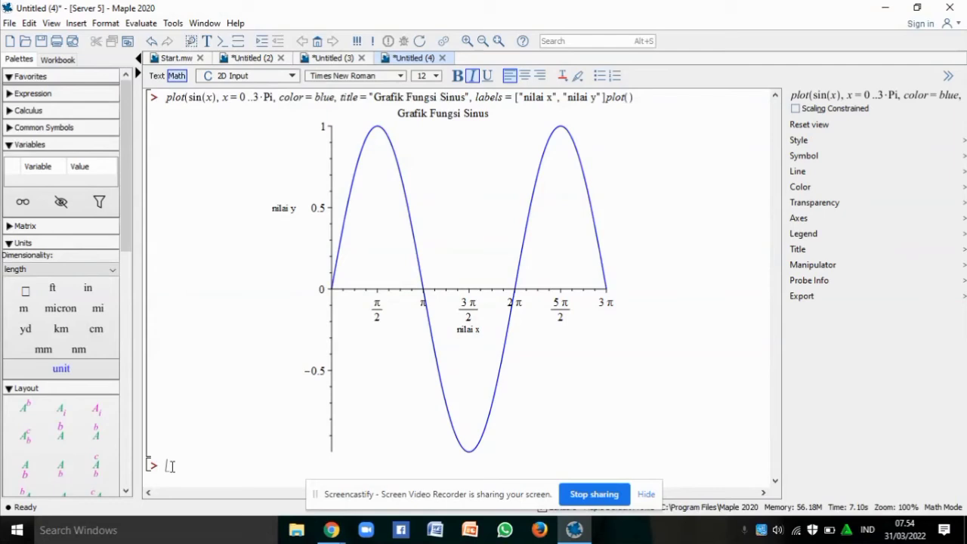
pyautogui.write('plo')
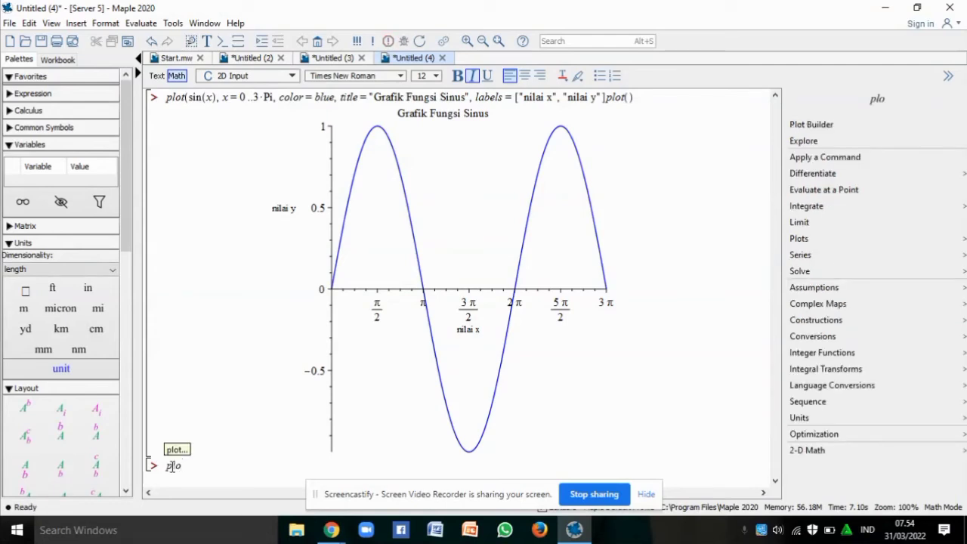
pyautogui.write('t(')
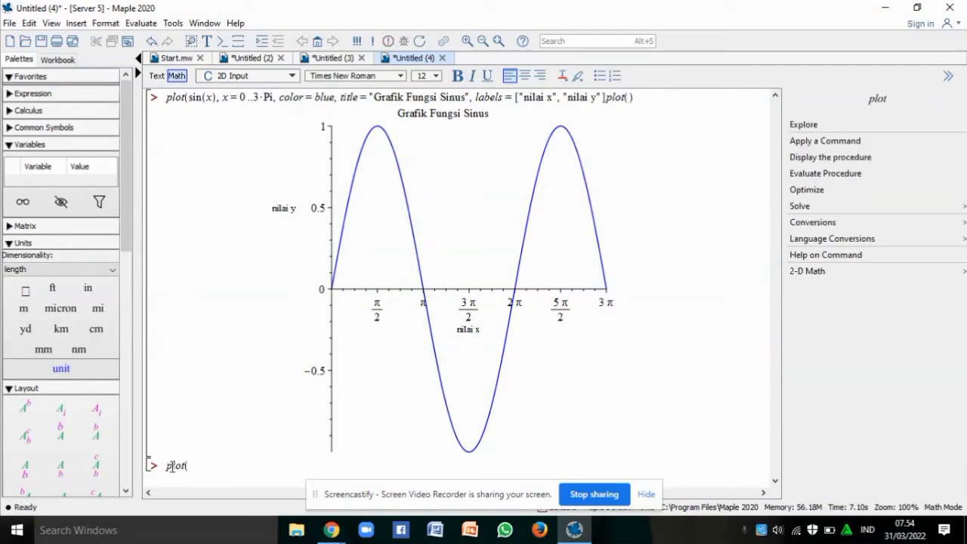
pyautogui.write('[')
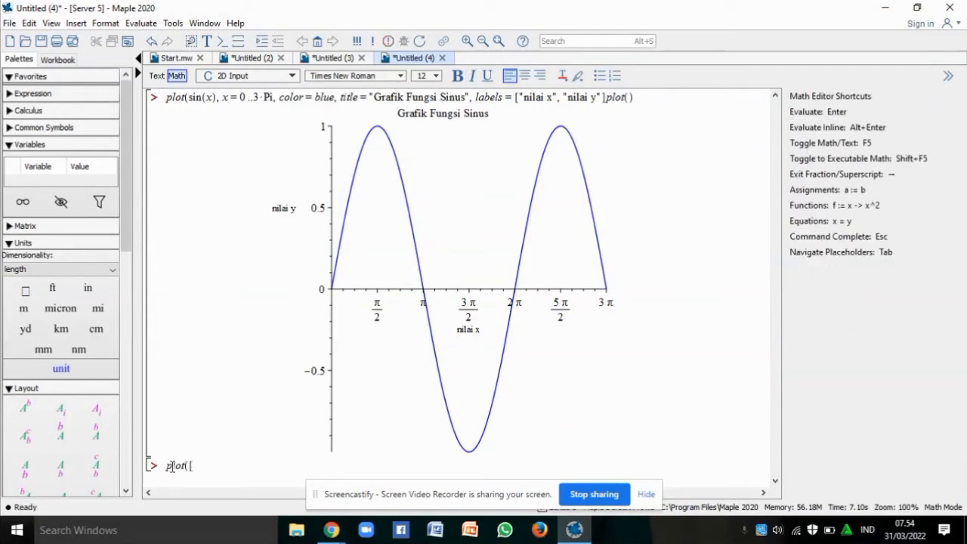
pyautogui.write('sin(x), cos(x)')
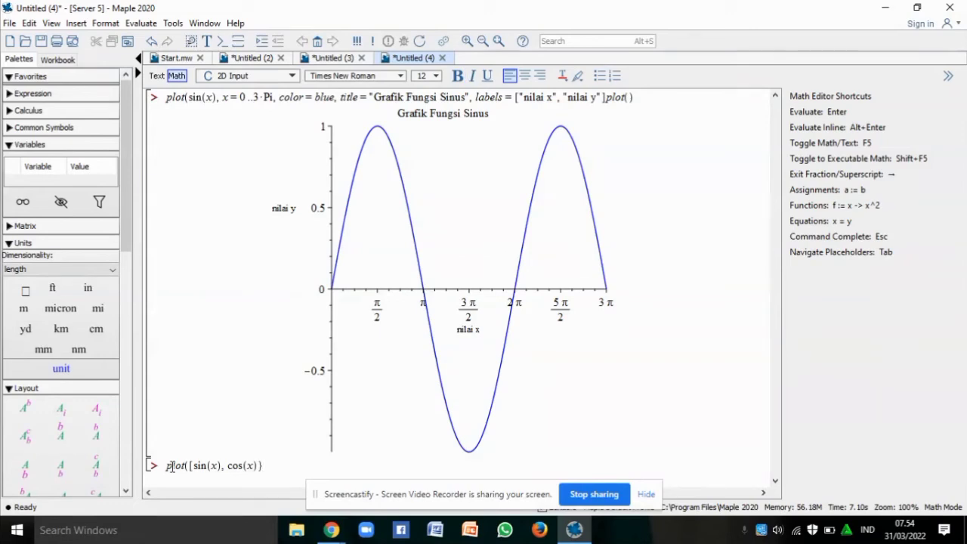
pyautogui.write(']')
pyautogui.write(',')
pyautogui.write('x')
pyautogui.press('BackSpace')
pyautogui.write('x=0..3%')
pyautogui.press('BackSpace')
pyautogui.write('*Pi')
pyautogui.write(', ti')
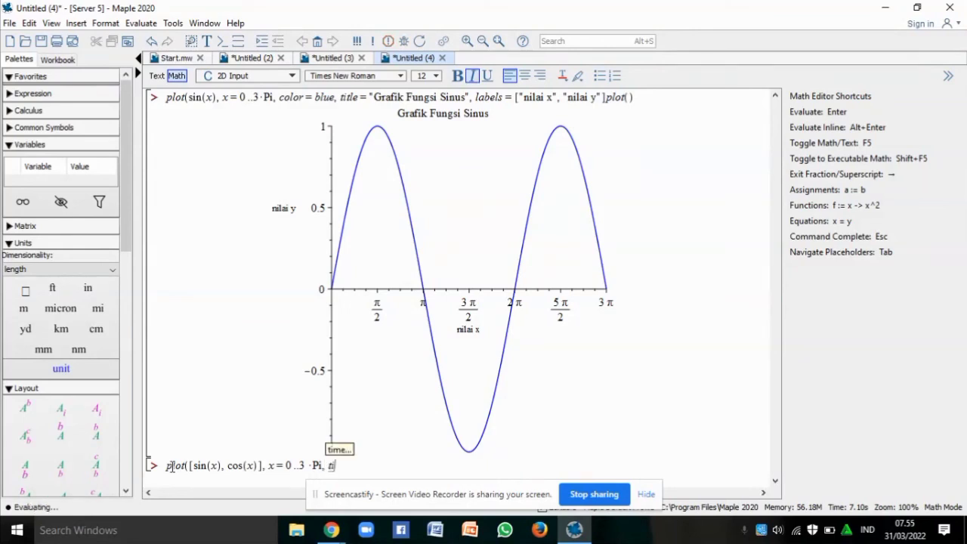
pyautogui.write('tle=')
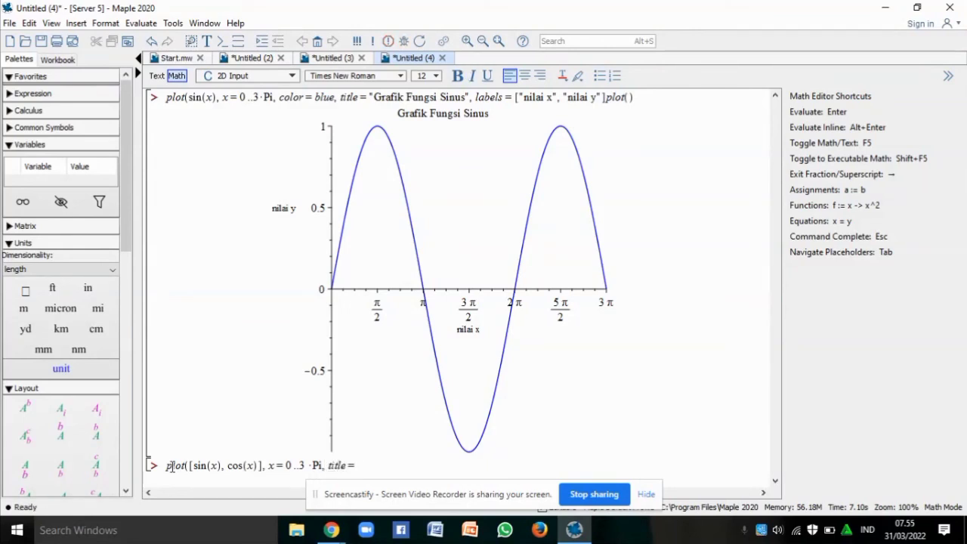
pyautogui.write('"')
pyautogui.write('Grafik')
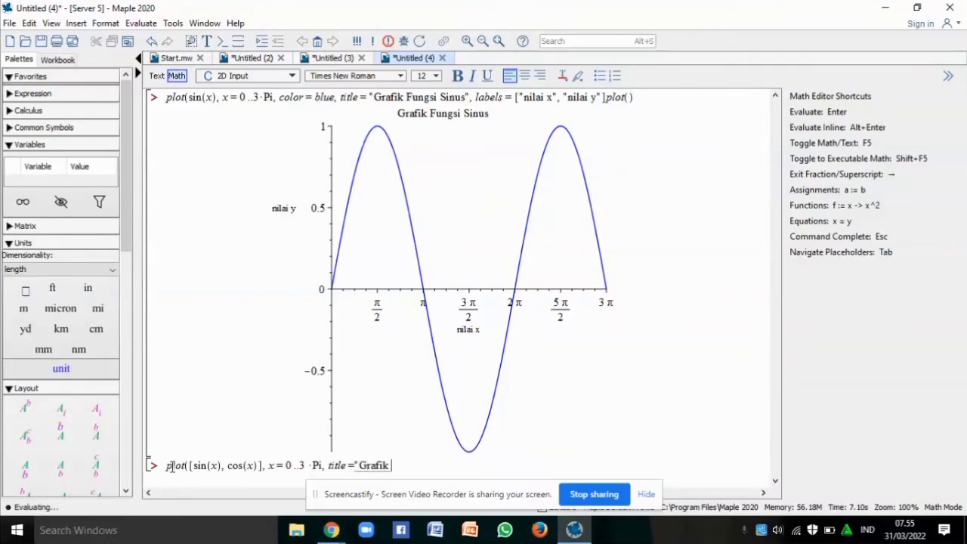
pyautogui.write(' Sin')
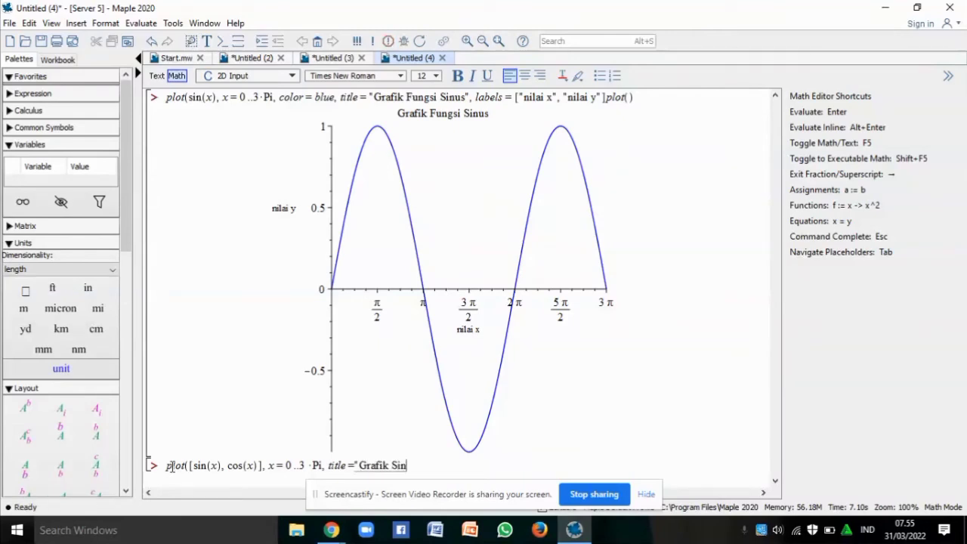
pyautogui.write('us dan Cosi')
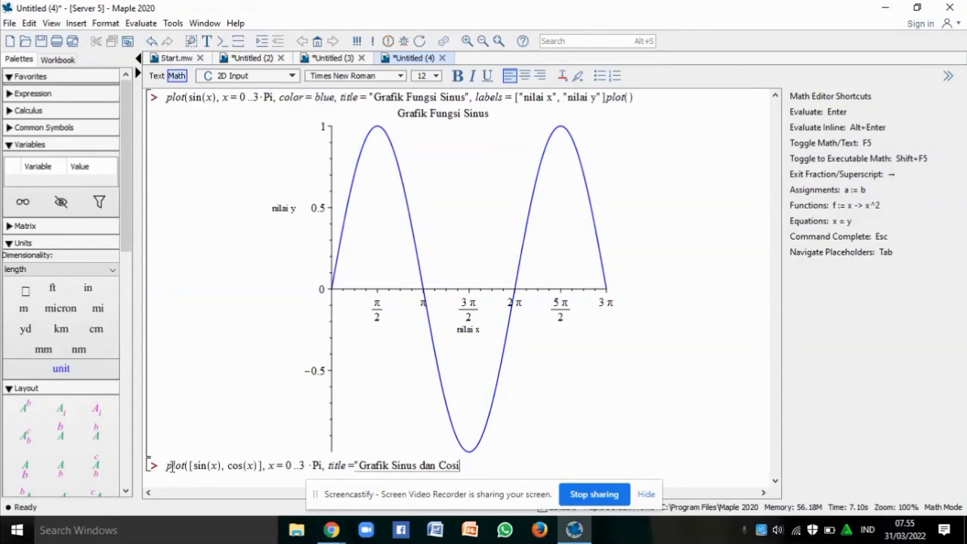
pyautogui.write('nus"')
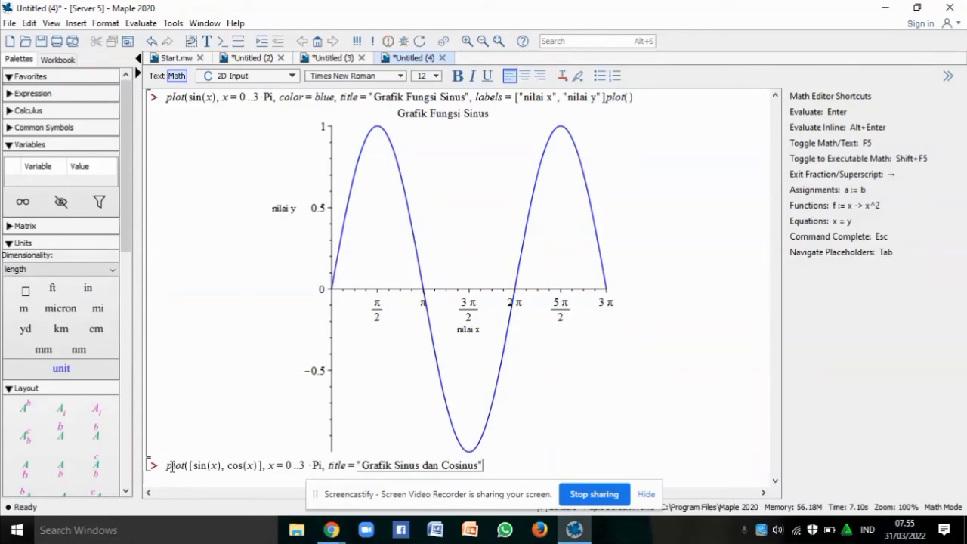
pyautogui.write(', color')
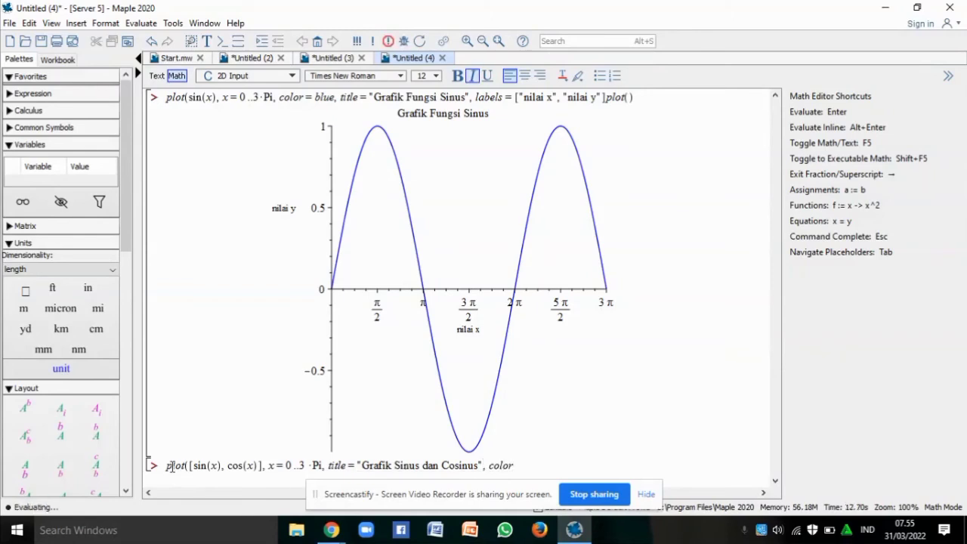
pyautogui.write('[')
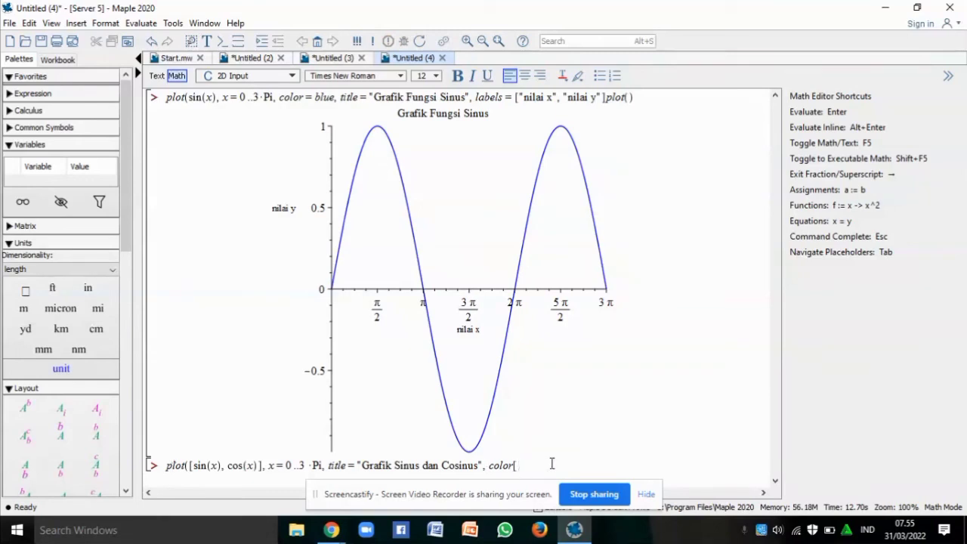
# Append colours [gold, green] and labels ["nilai x", "nilai y"] to the plot command
pyautogui.write('gold')
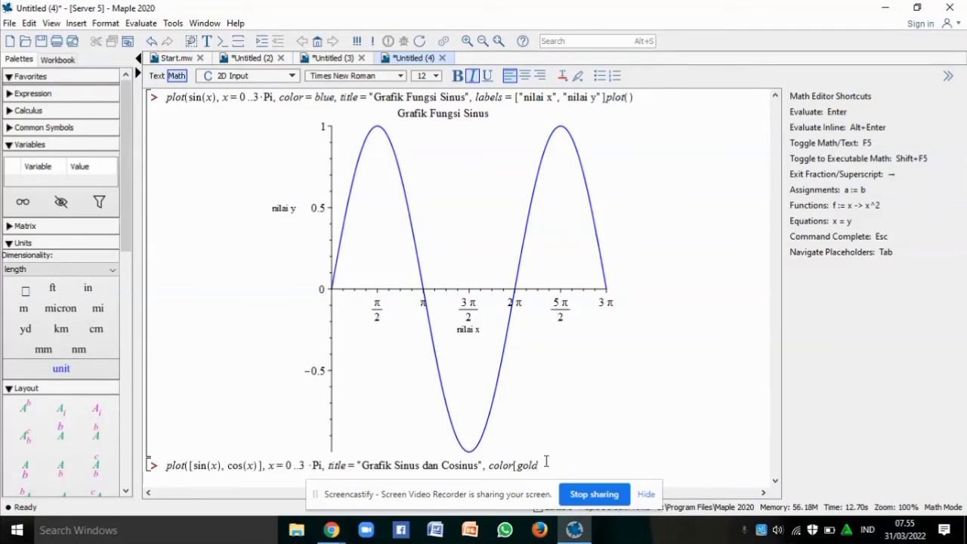
pyautogui.write(',green],labels=')
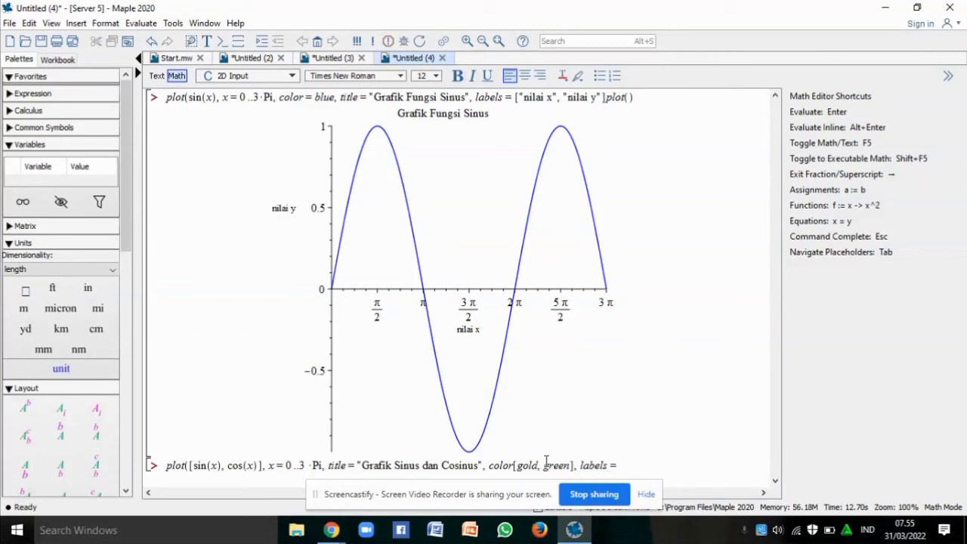
pyautogui.write('[')
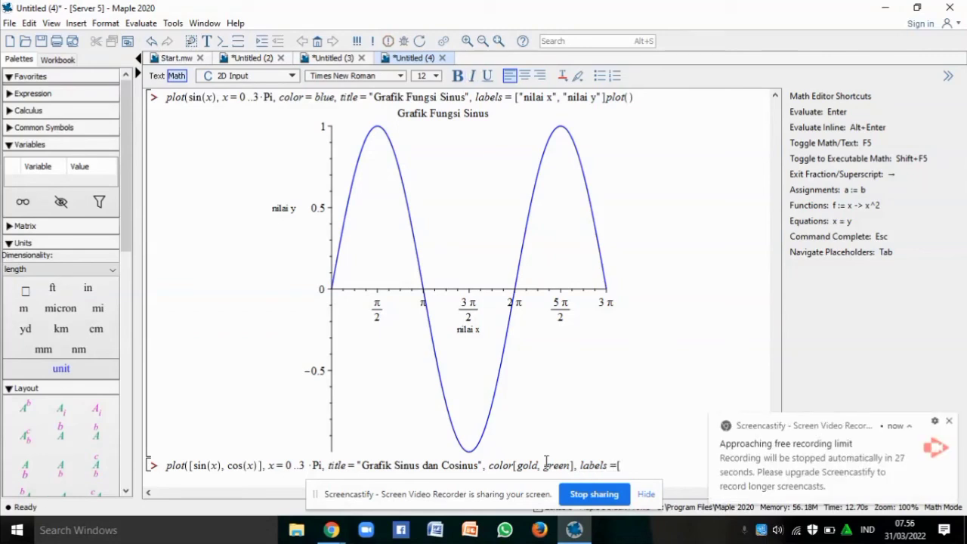
pyautogui.write('"')
pyautogui.write('n')
pyautogui.write('ilai x","nilai')
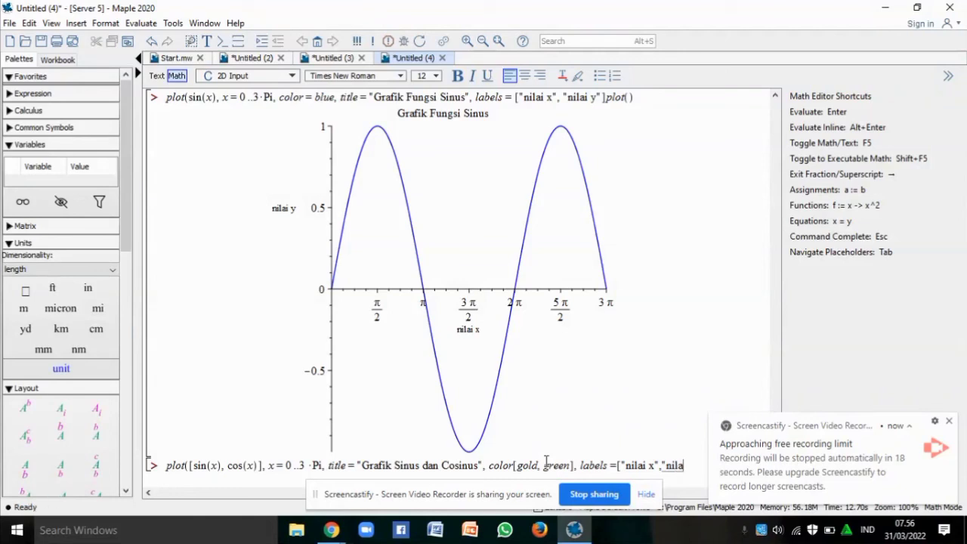
pyautogui.write(' y"]')
pyautogui.write(']')
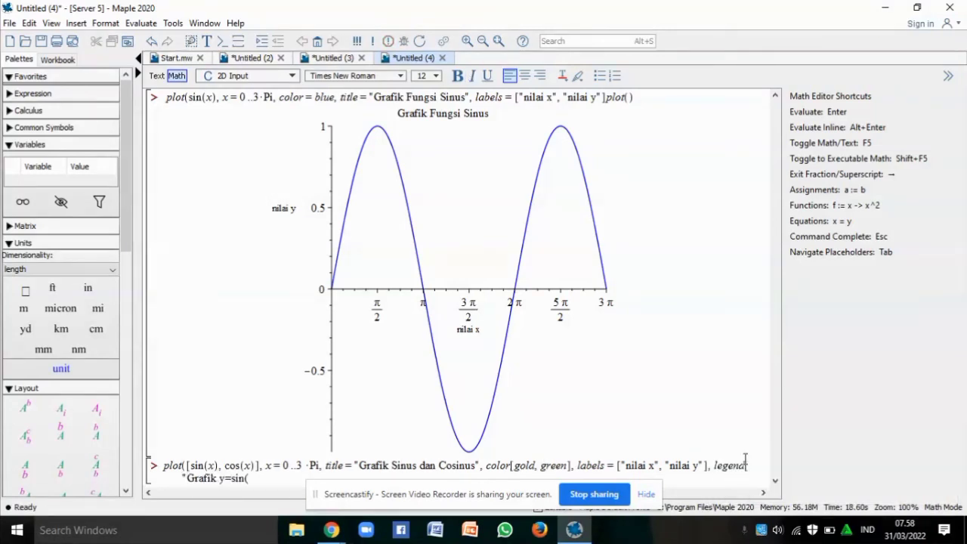
# Move the stray equals sign so the option reads legend =
pyautogui.write('=')
pyautogui.click(268, 484)
pyautogui.press('BackSpace')
pyautogui.doubleClick(745, 468)
pyautogui.click(746, 468)
pyautogui.write('=[')
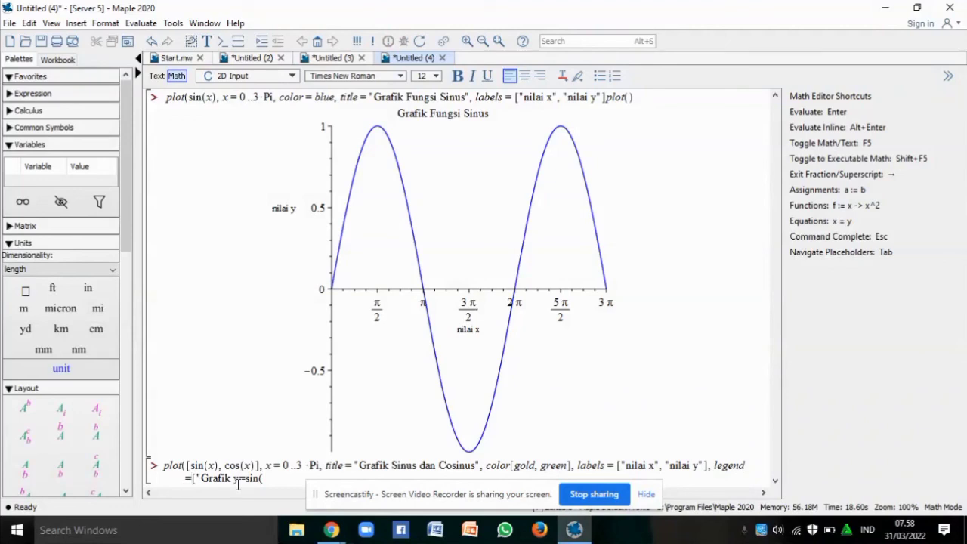
# Finish the legend entries "Grafik y=sin(x)" and "Grafik y=cos(x)" and run the sine-cosine plot command
pyautogui.click(268, 477)
pyautogui.write('x)",')
pyautogui.write('Grafik')
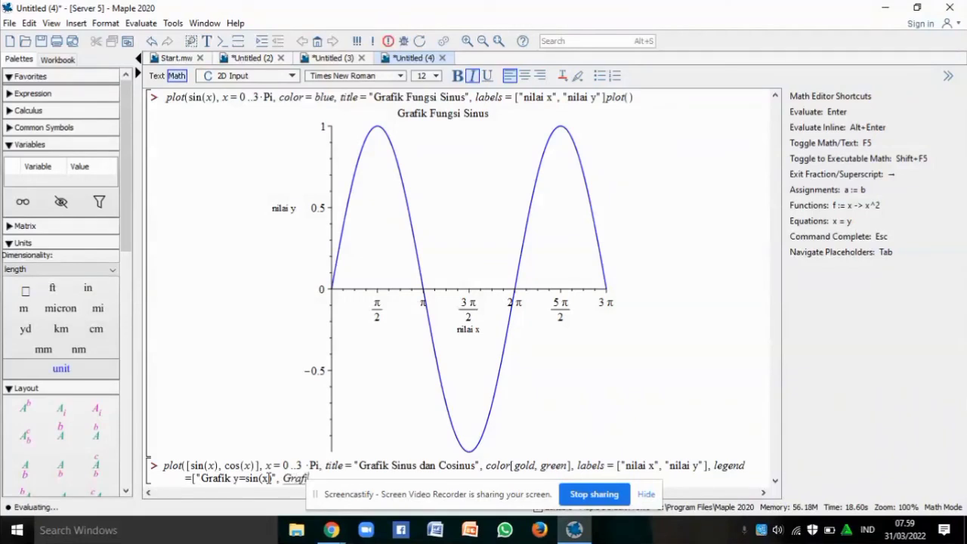
pyautogui.write(' y')
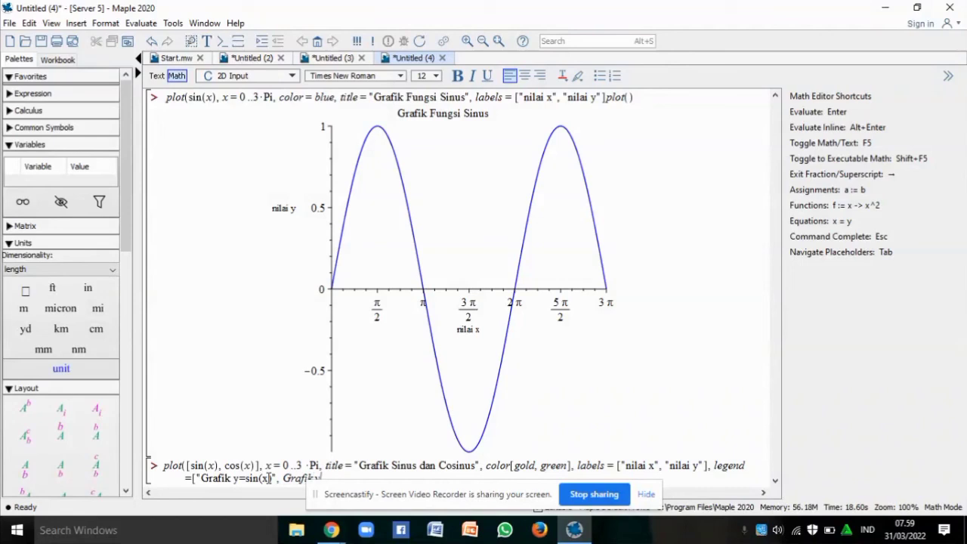
pyautogui.click(285, 479)
pyautogui.write('"')
pyautogui.write('=cos')
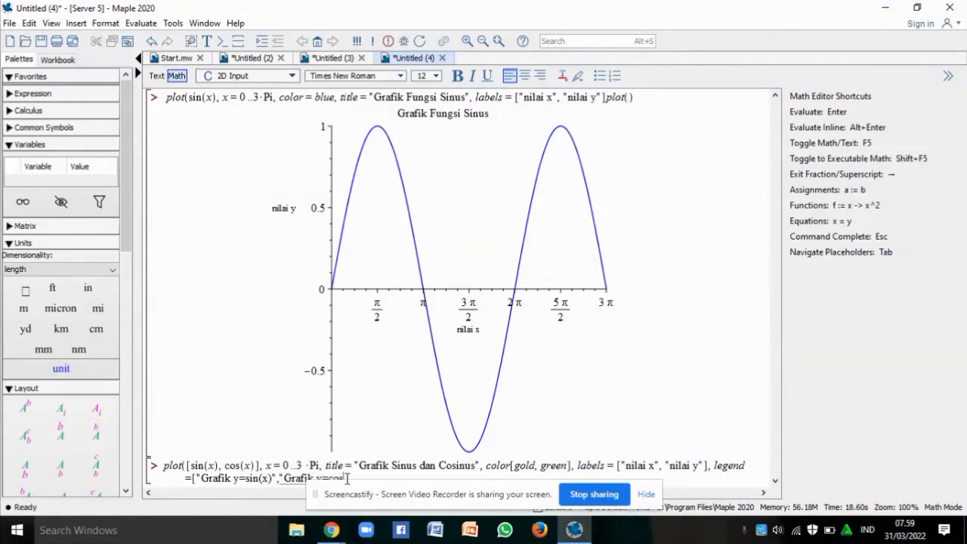
pyautogui.write('(x)"]')
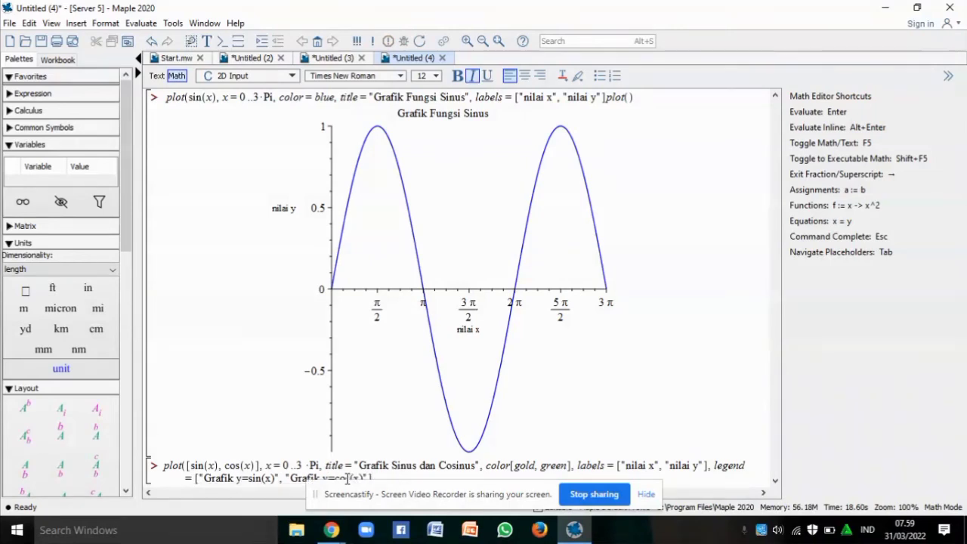
pyautogui.write(')')
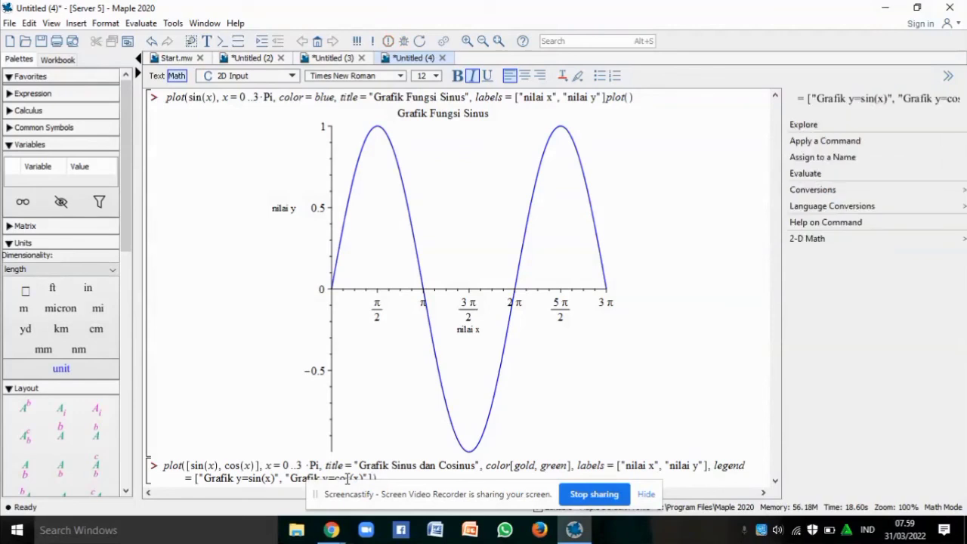
pyautogui.press('Return')
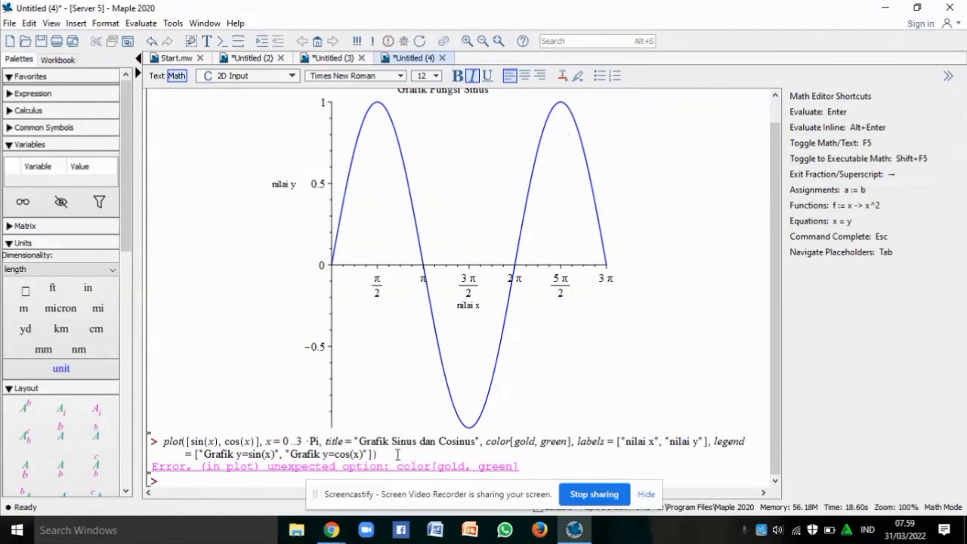
# Change the option to color = [gold, green] and re-run the command to draw gold sine and green cosine curves
pyautogui.click(510, 443)
pyautogui.write('=')
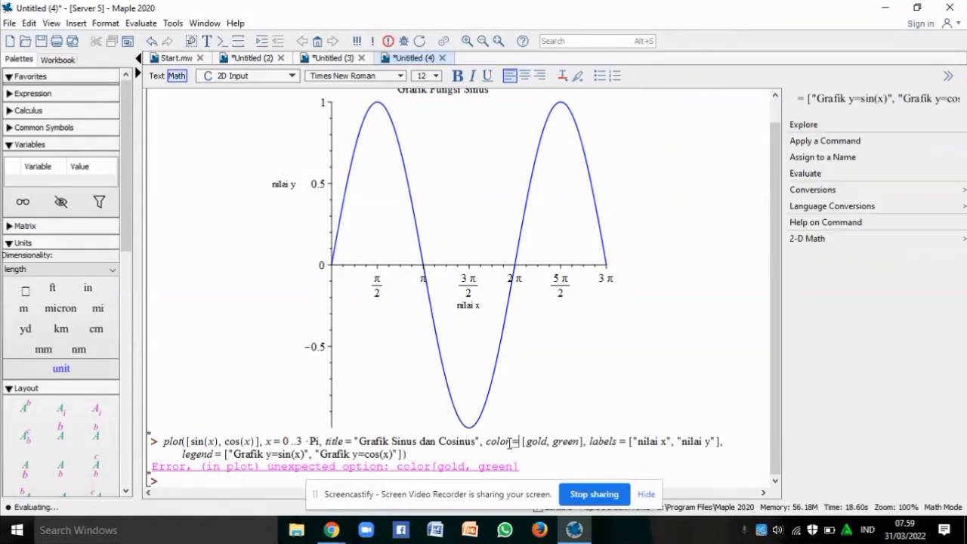
pyautogui.click(419, 455)
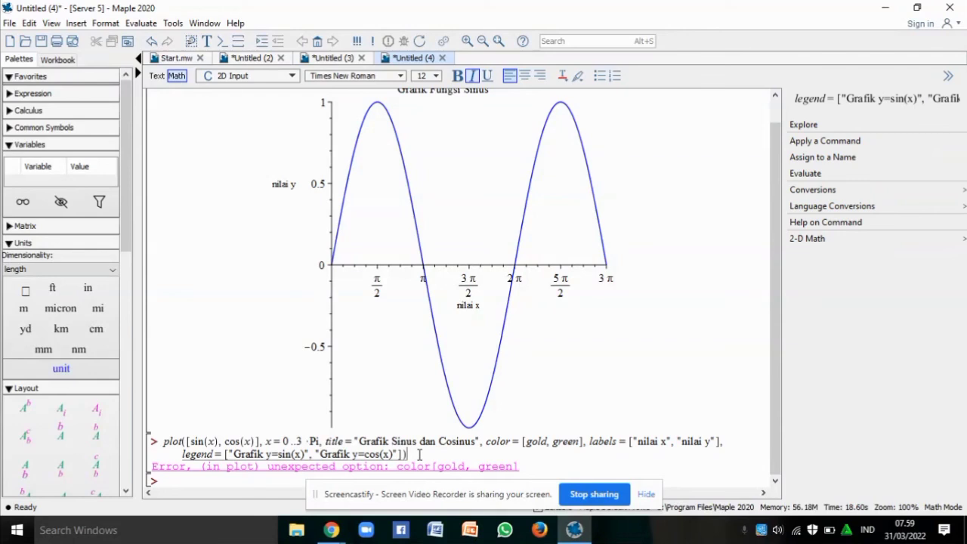
pyautogui.press('Return')
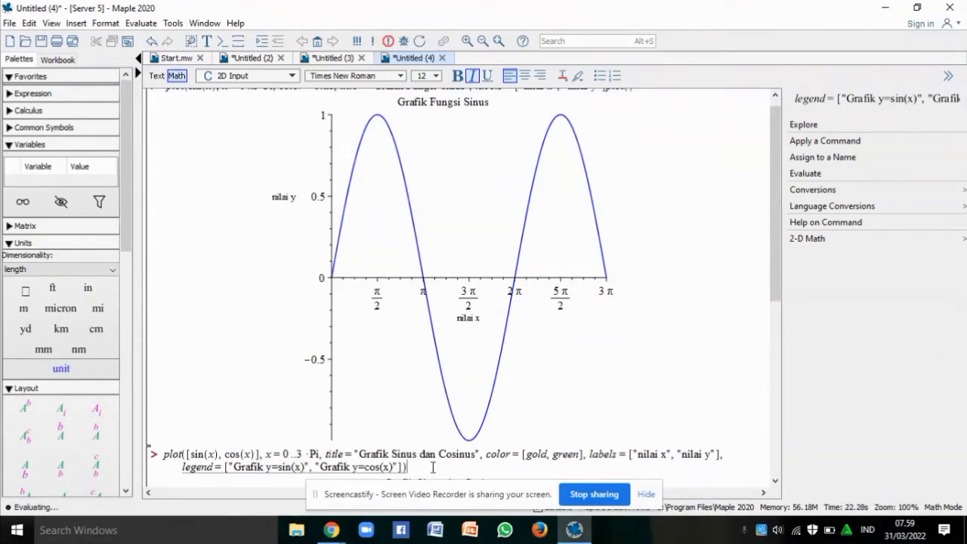
pyautogui.click(606, 379)
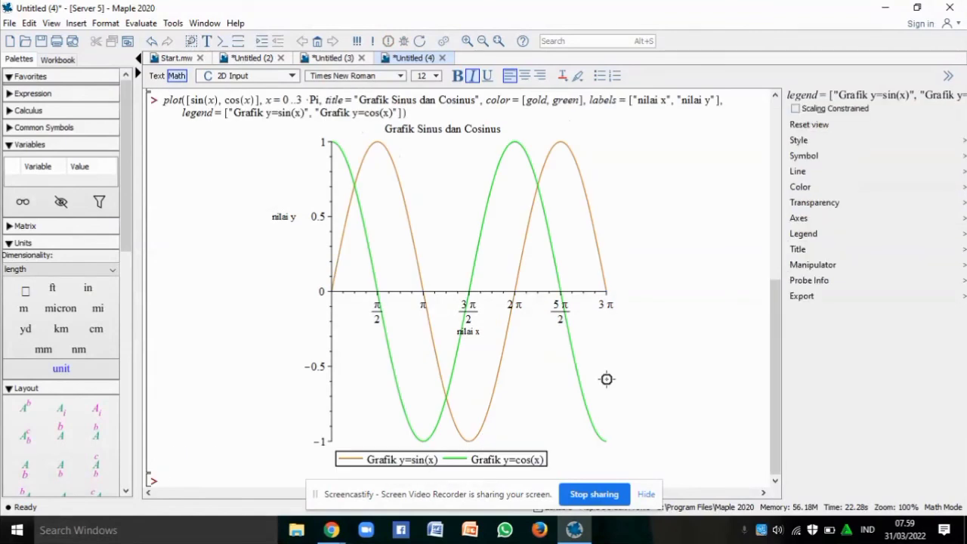